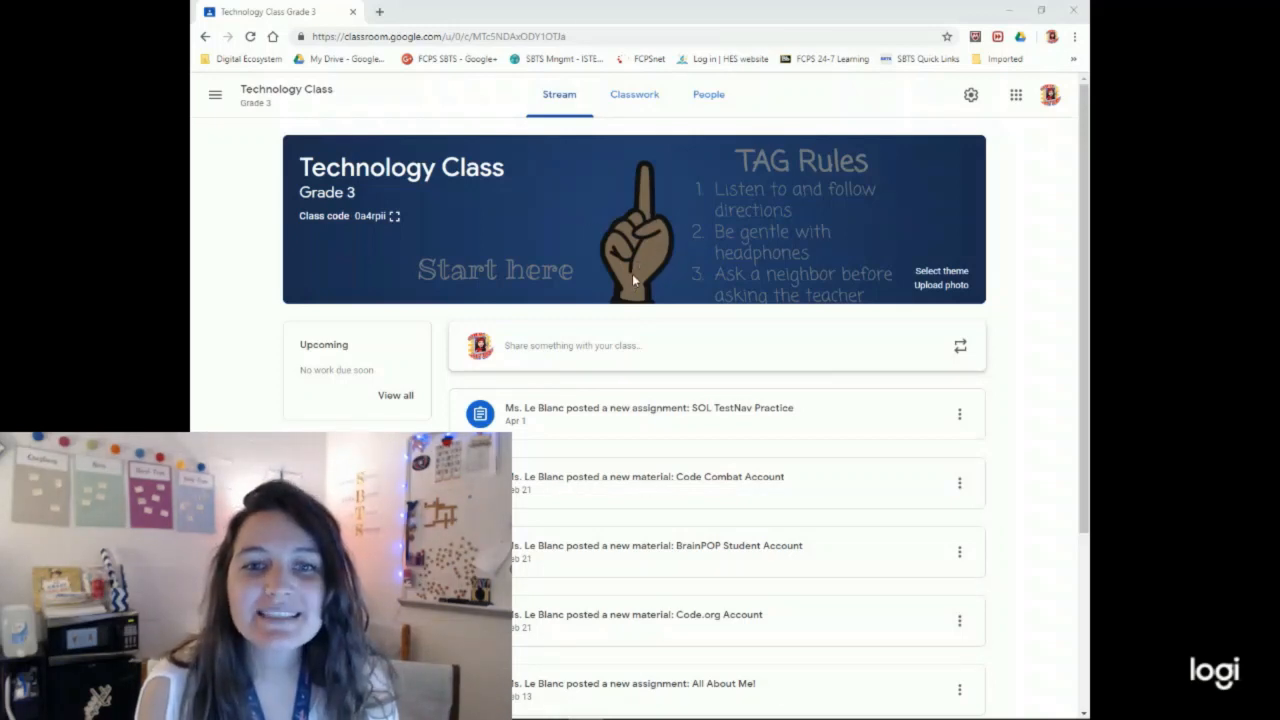
- Add a new classwork topic named "Thinking Routines" to the Grade 3 Technology Class
left_click(645, 104)
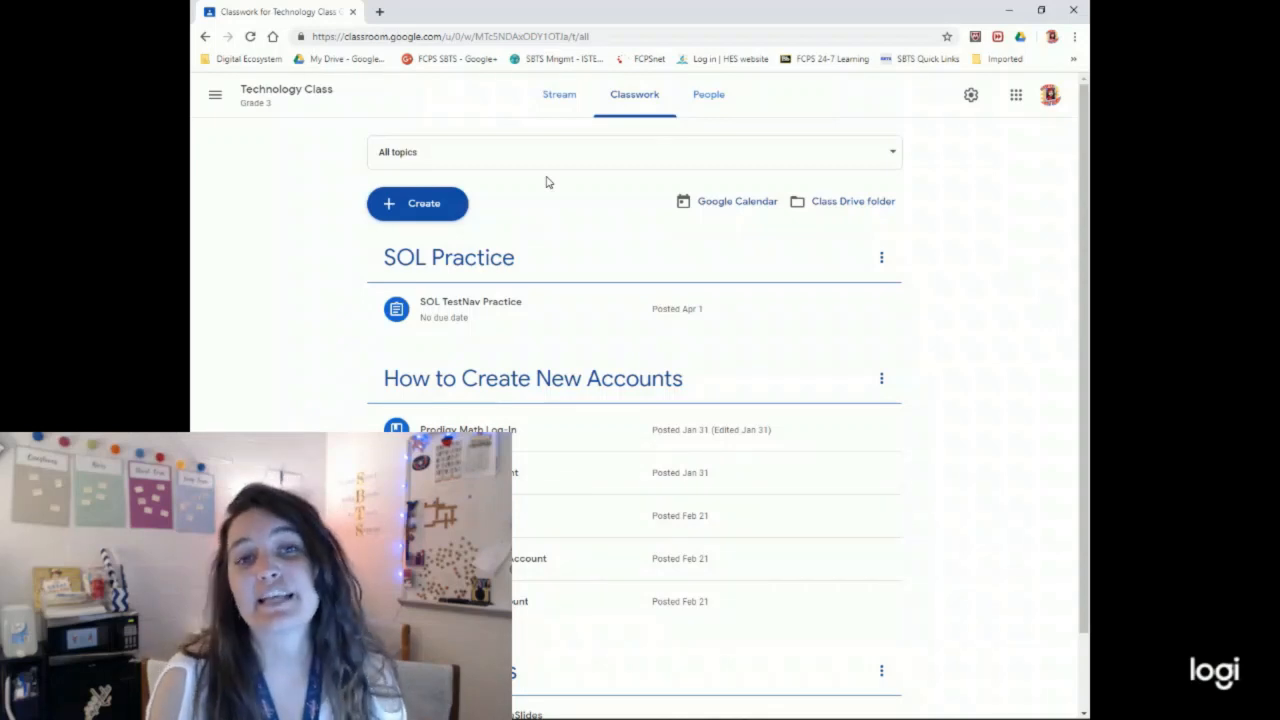
left_click(449, 208)
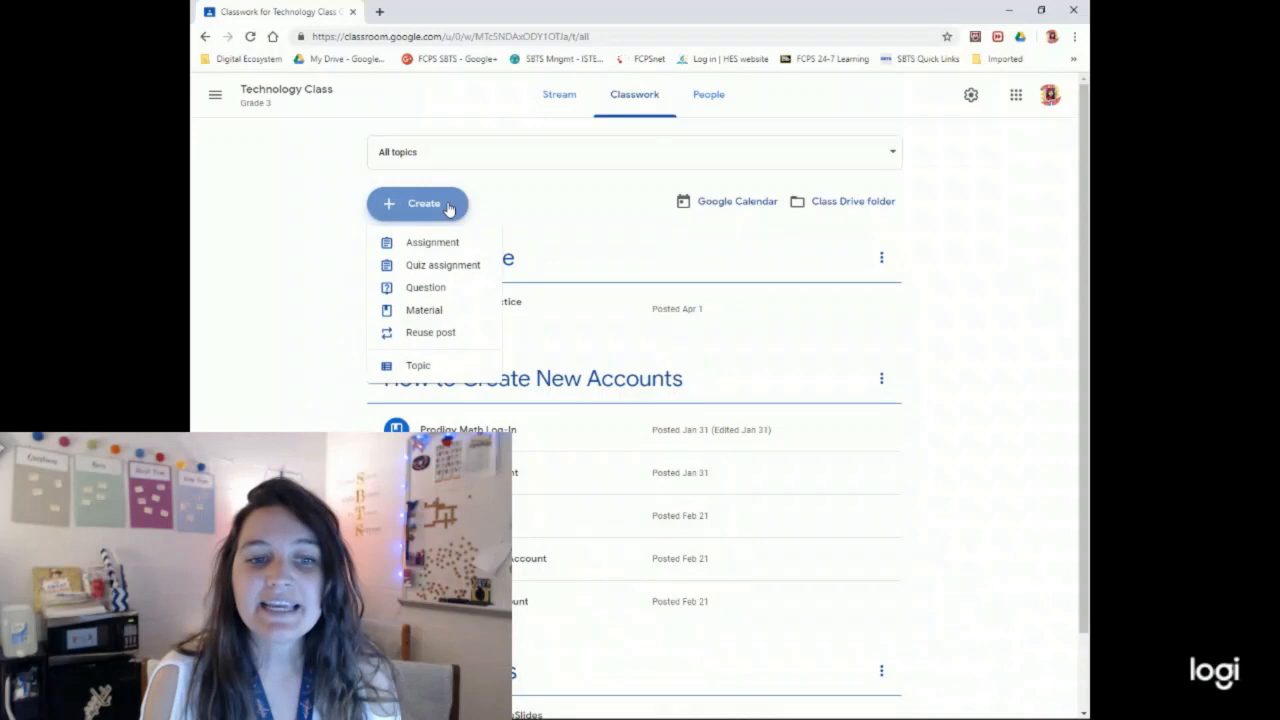
left_click(443, 368)
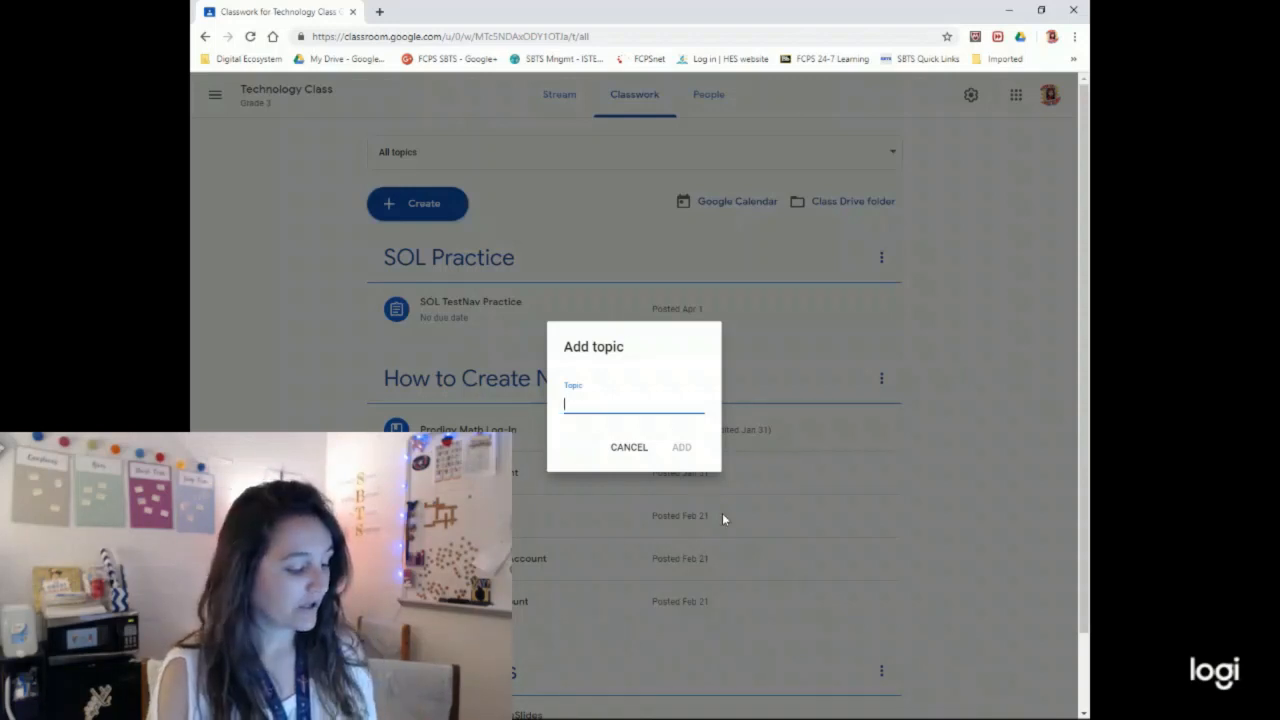
type("THinking")
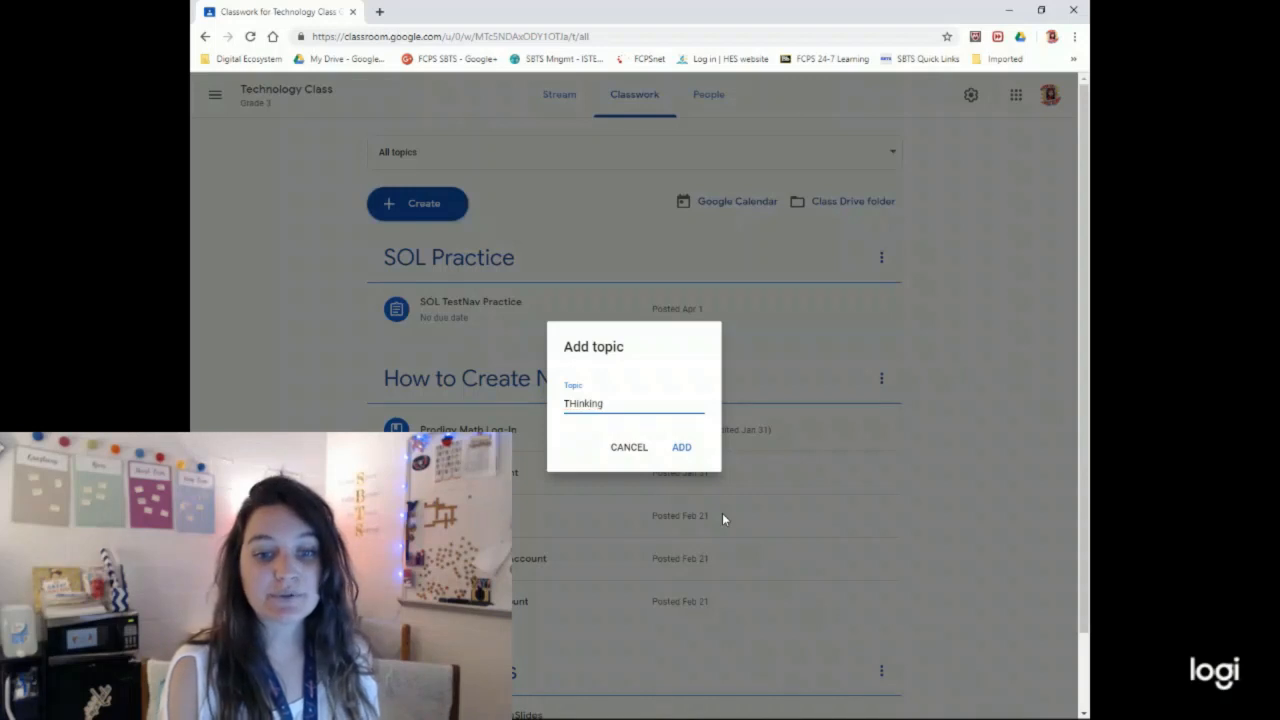
key("BackSpace")
key("BackSpace")
key("BackSpace")
key("BackSpace")
key("BackSpace")
key("BackSpace")
key("BackSpace")
key("BackSpace")
type("Thinking ")
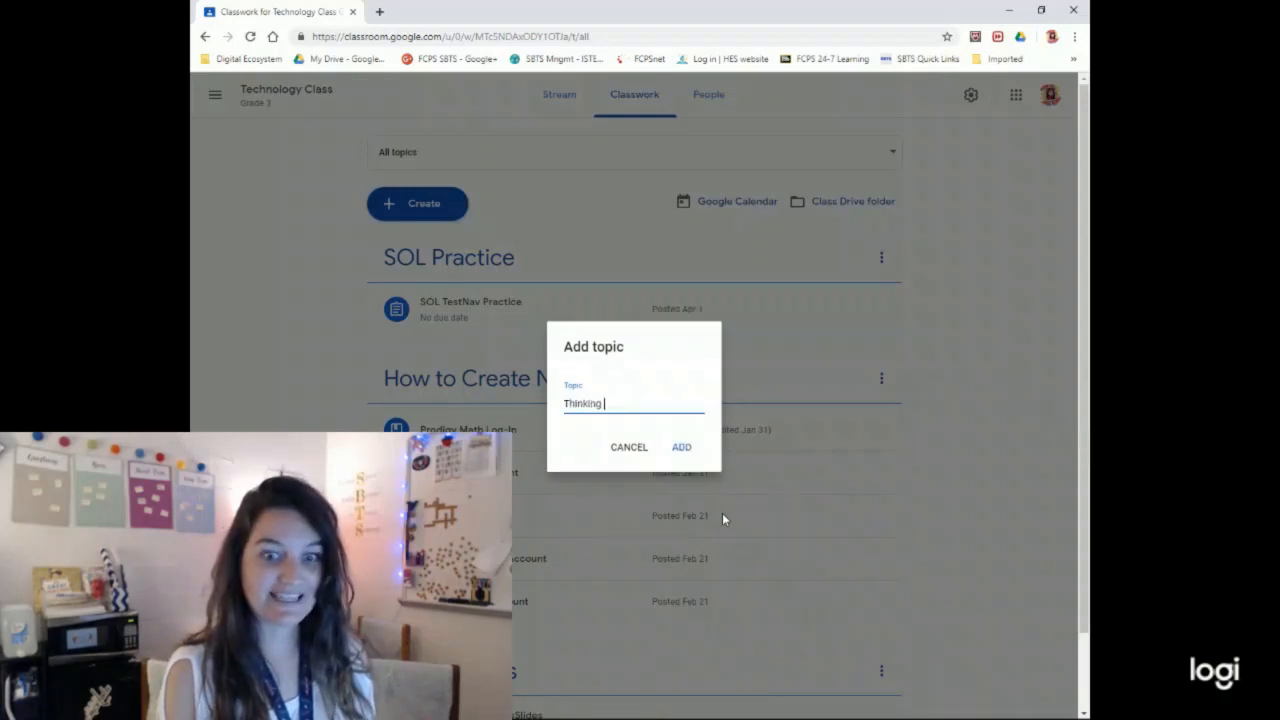
type("Routines")
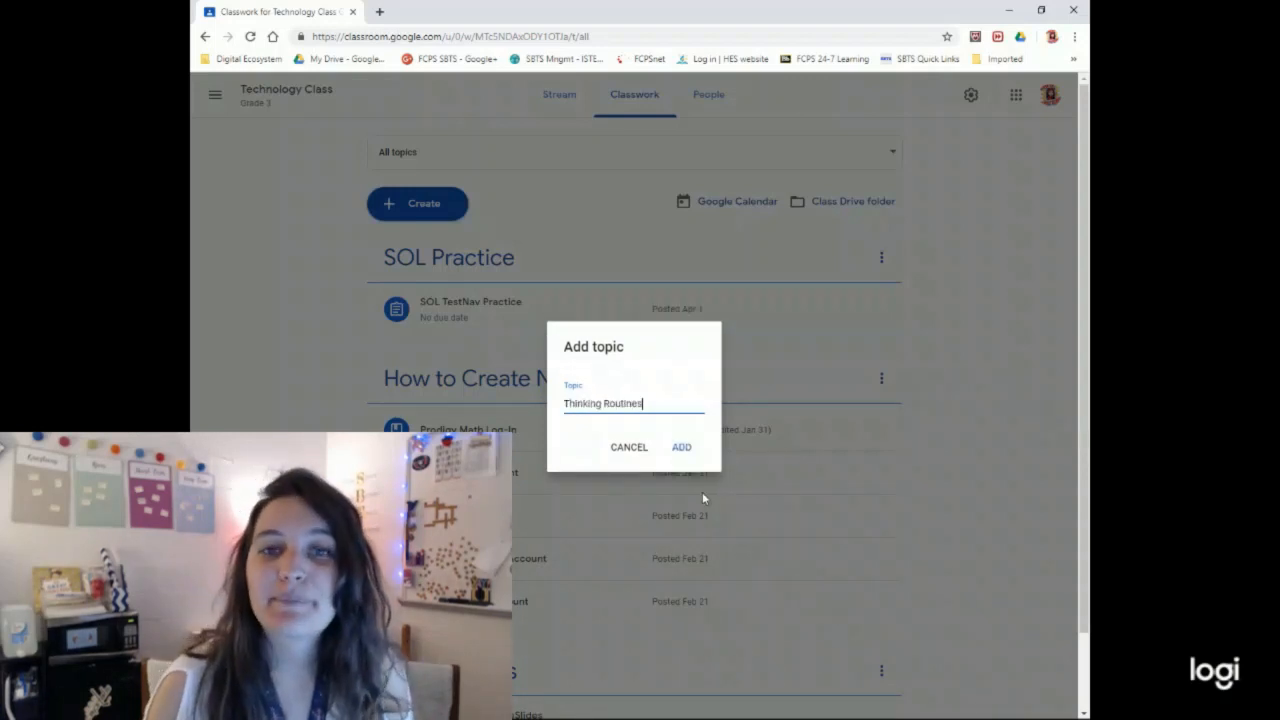
left_click(680, 449)
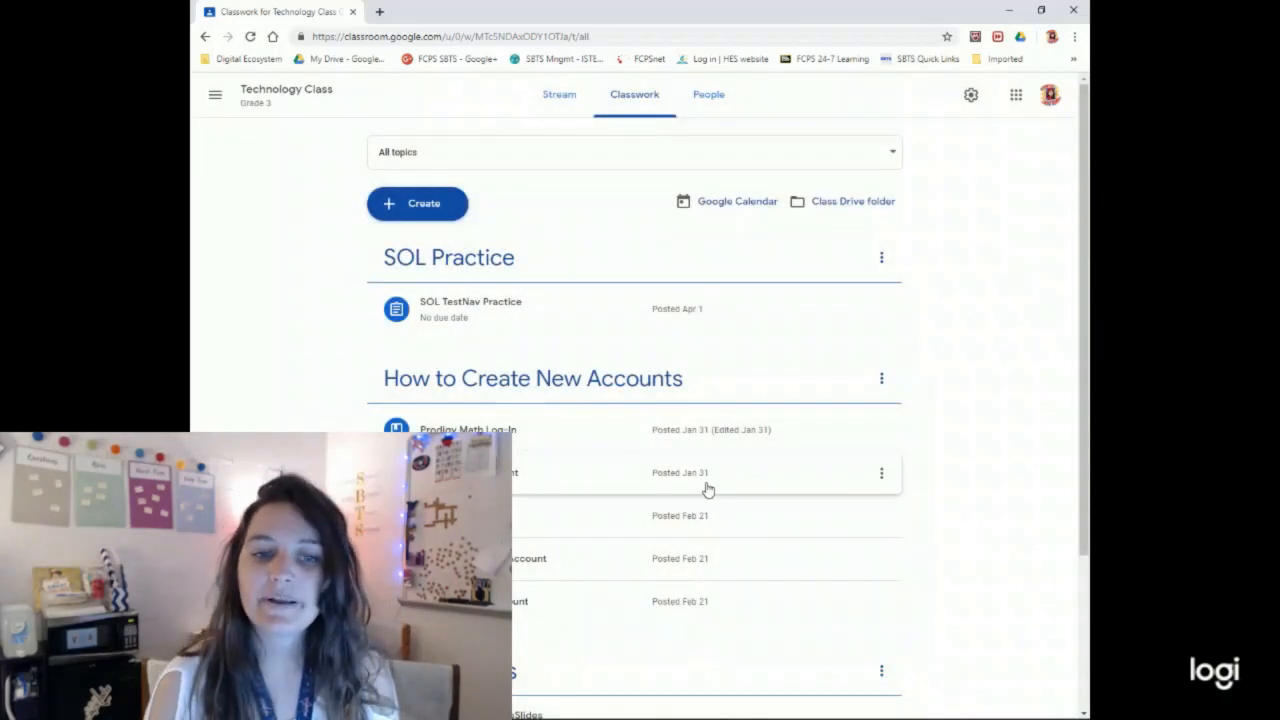
- Move the Thinking Routines topic to the top of the classwork list, above SOL Practice
scroll(726, 483, "down", 2)
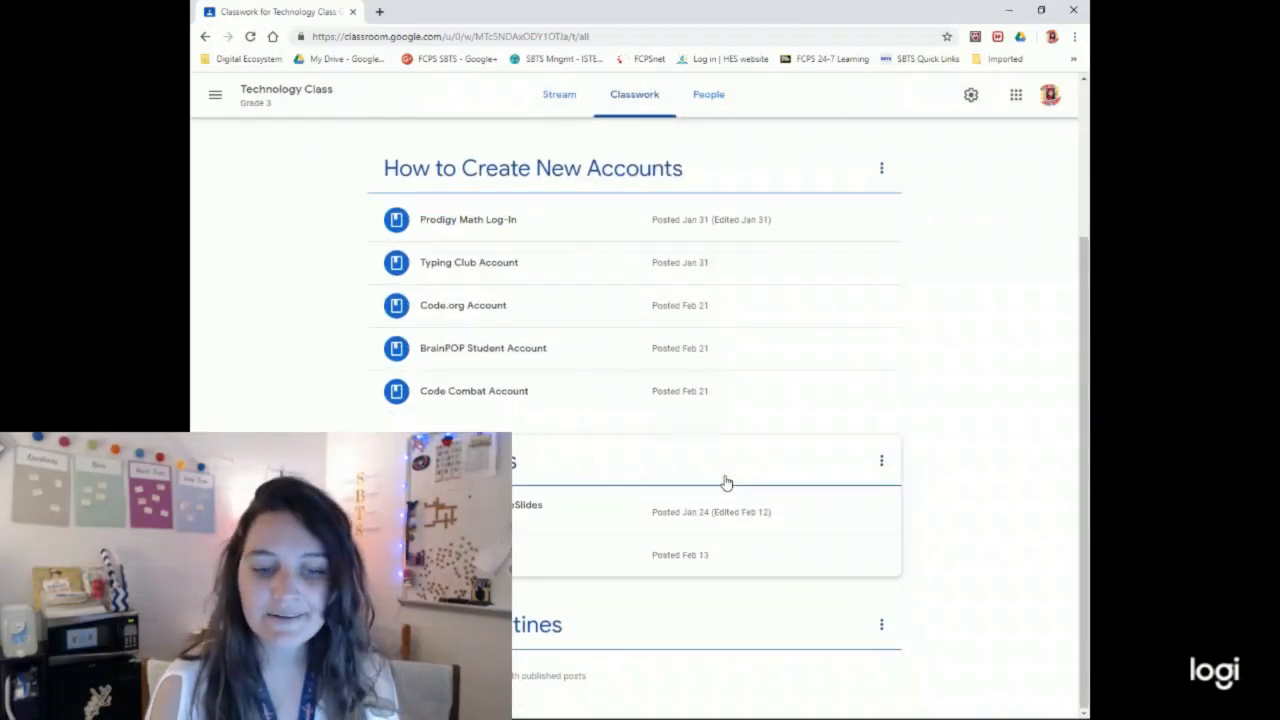
left_click_drag(791, 649, 740, 190)
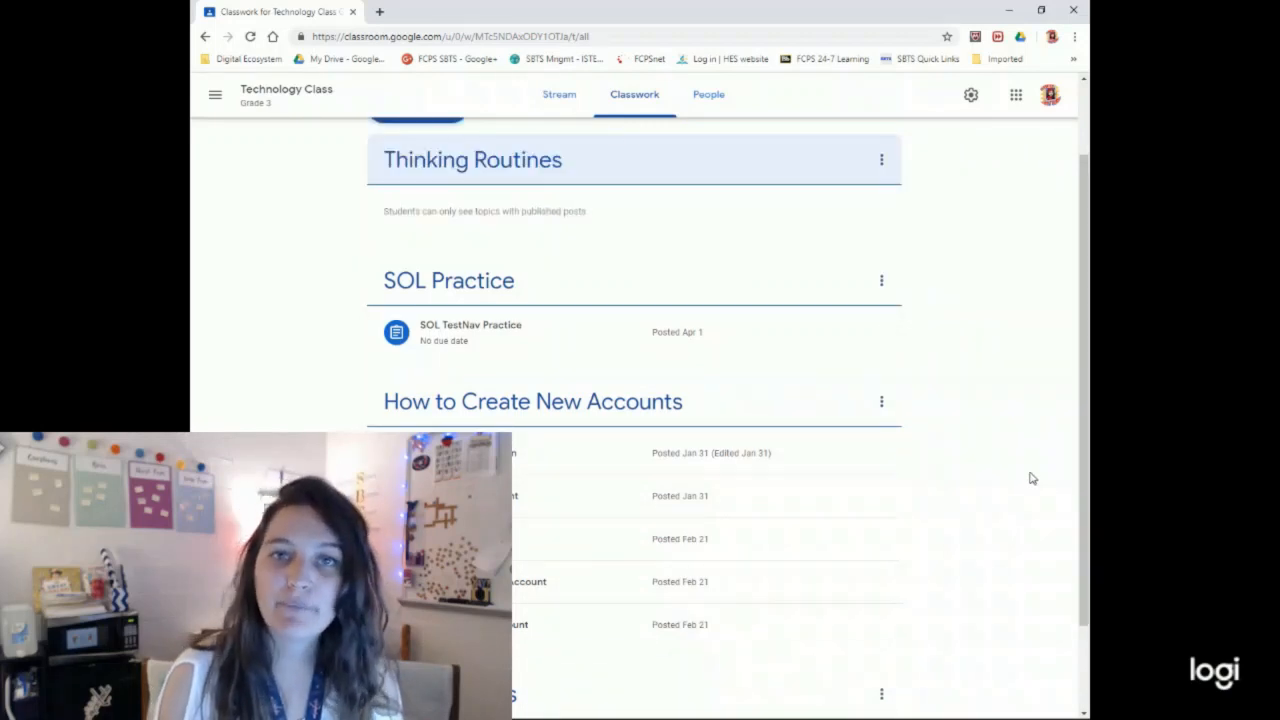
scroll(521, 487, "up", 1)
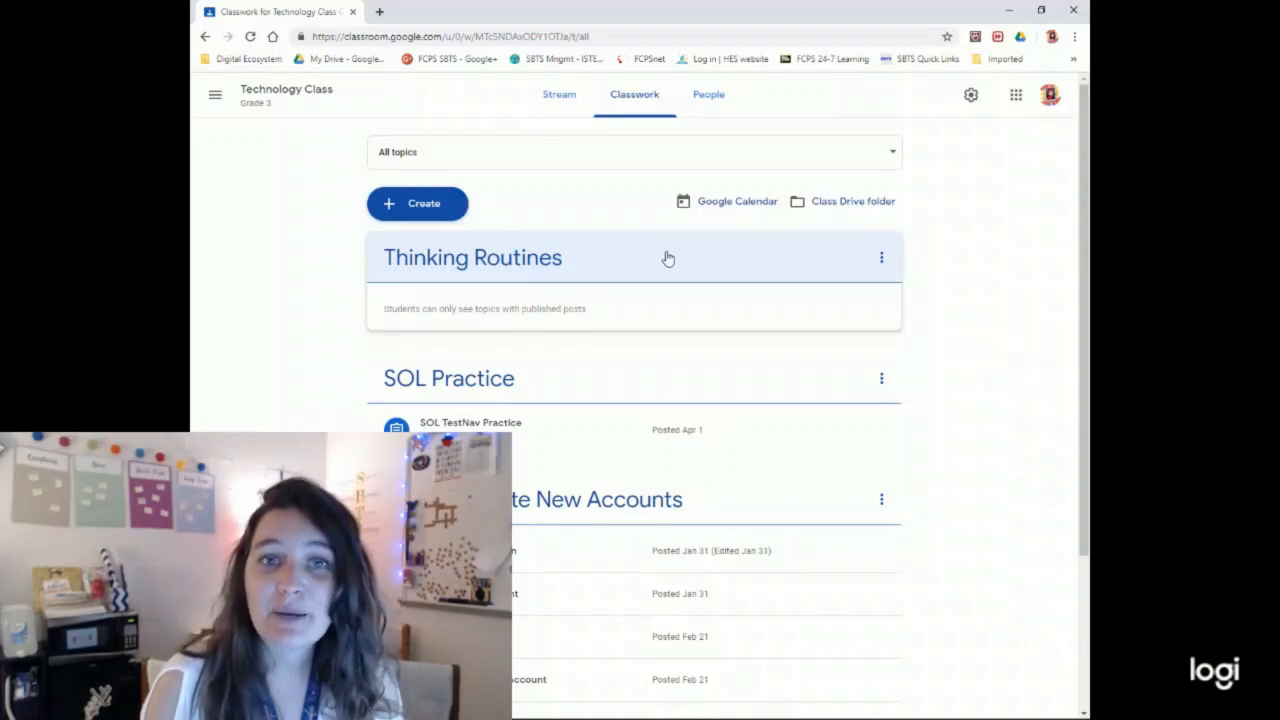
- Create a new assignment titled "Thinking Routine Journal"
left_click(452, 207)
left_click(450, 245)
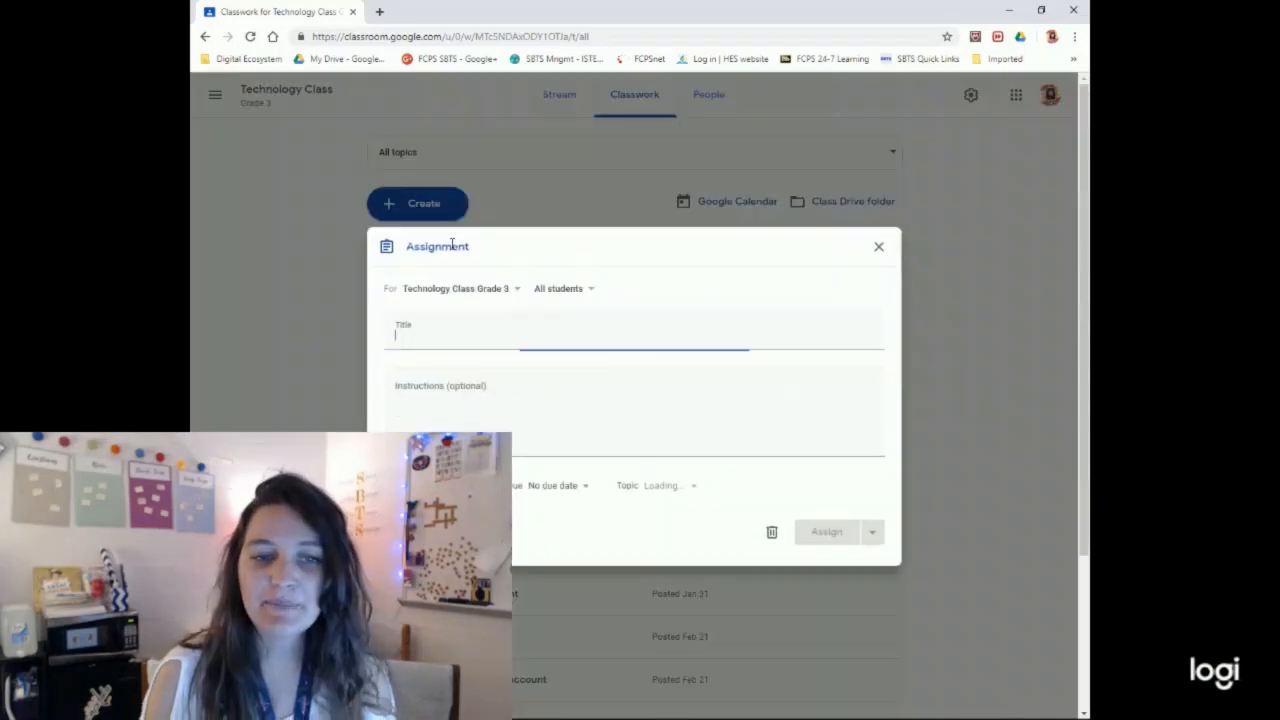
type("Thinking")
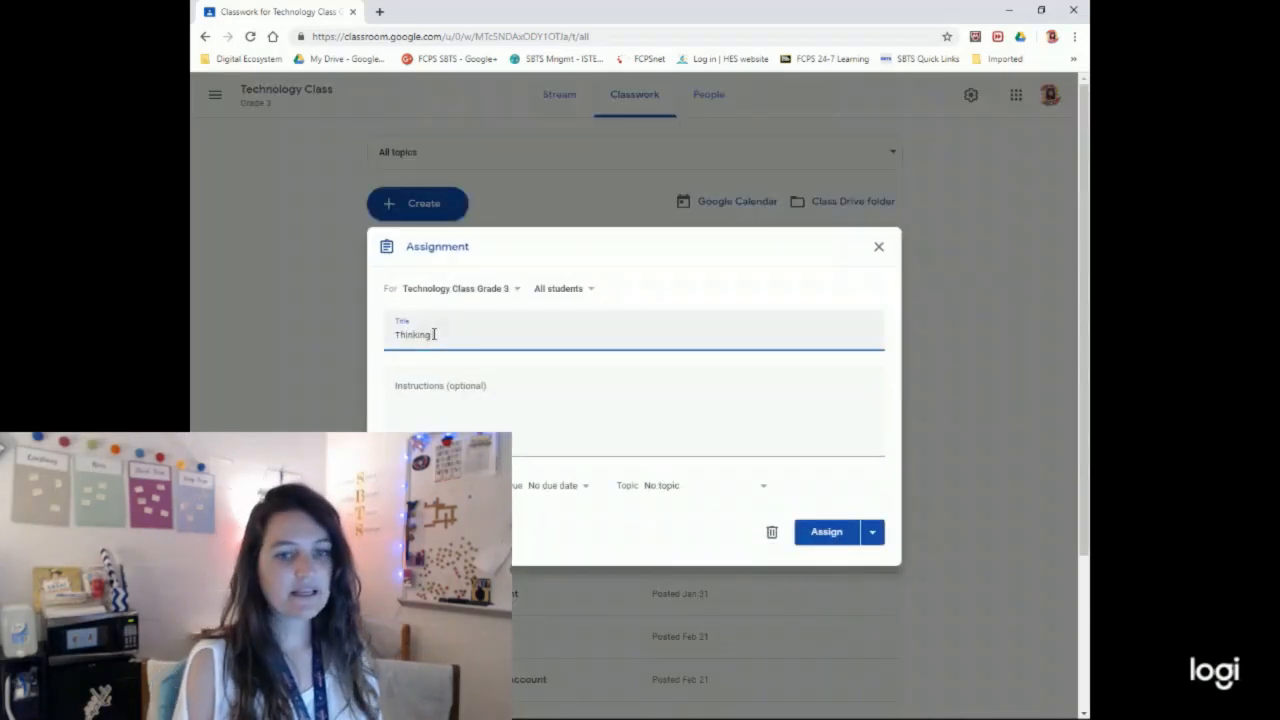
type(" Rountine Journal")
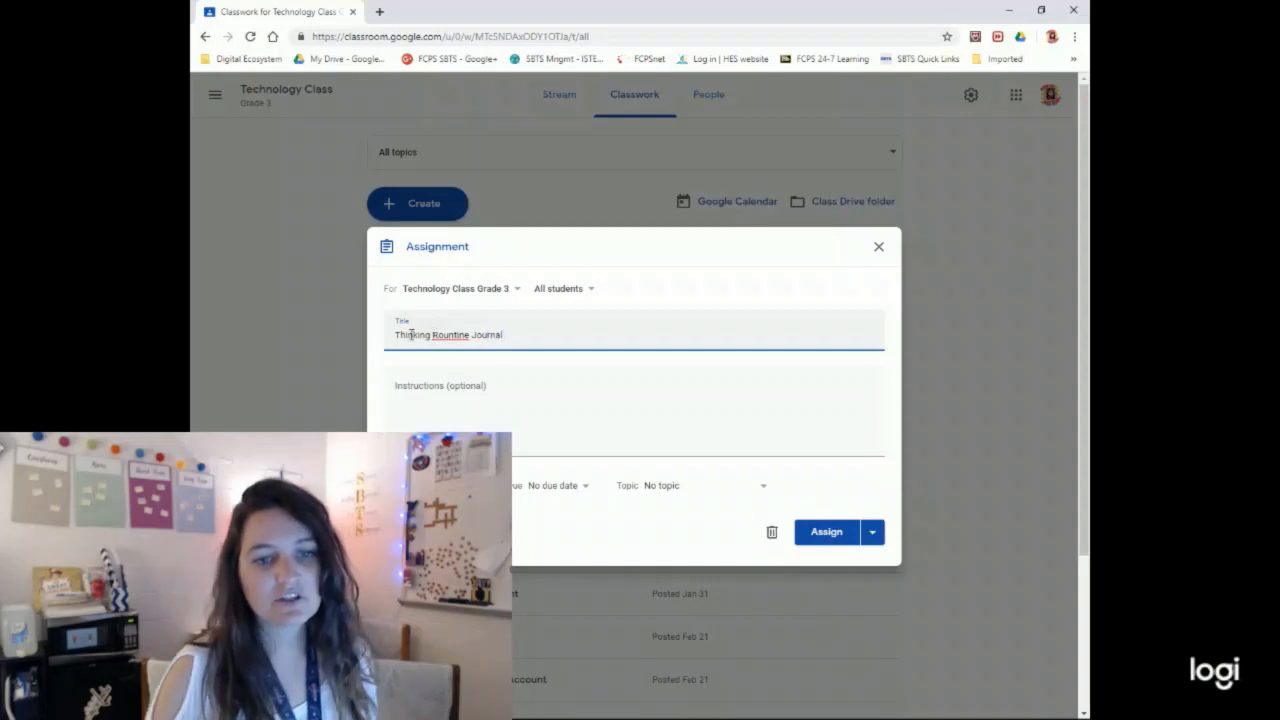
left_click(454, 335)
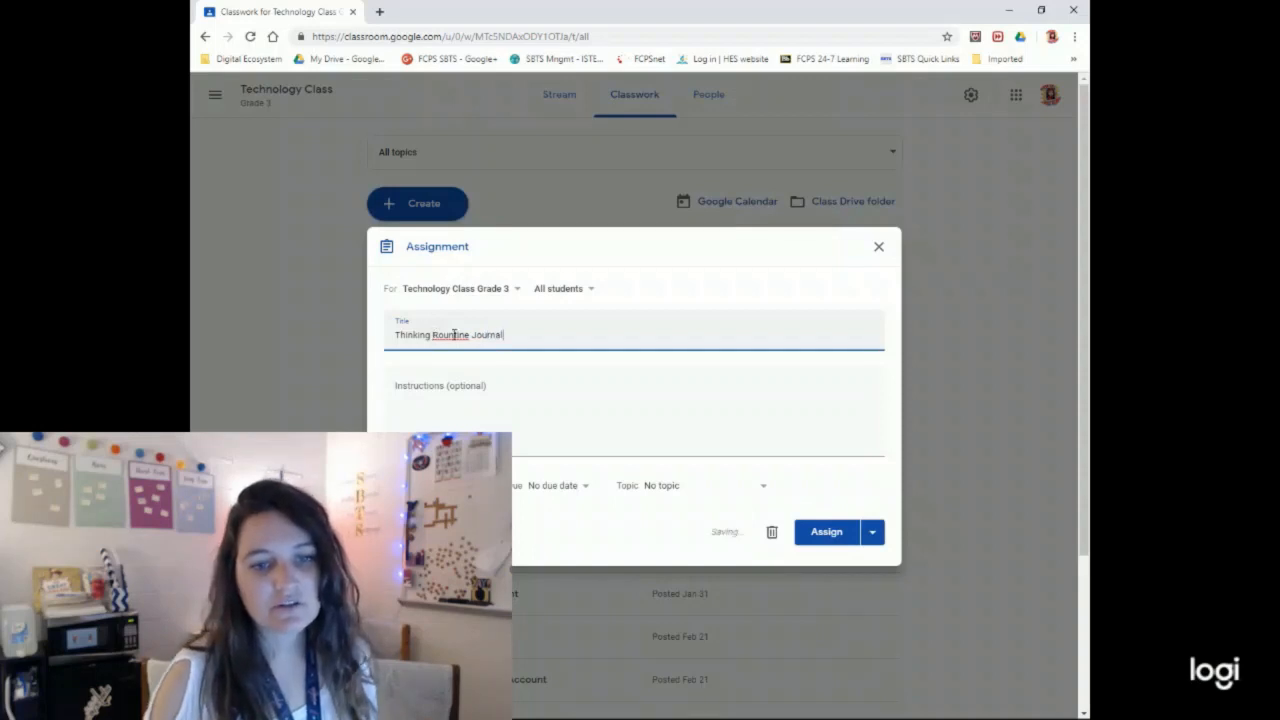
key("BackSpace")
- Enter the assignment instructions "You will use this journal to make your thinking visible!"
left_click(465, 383)
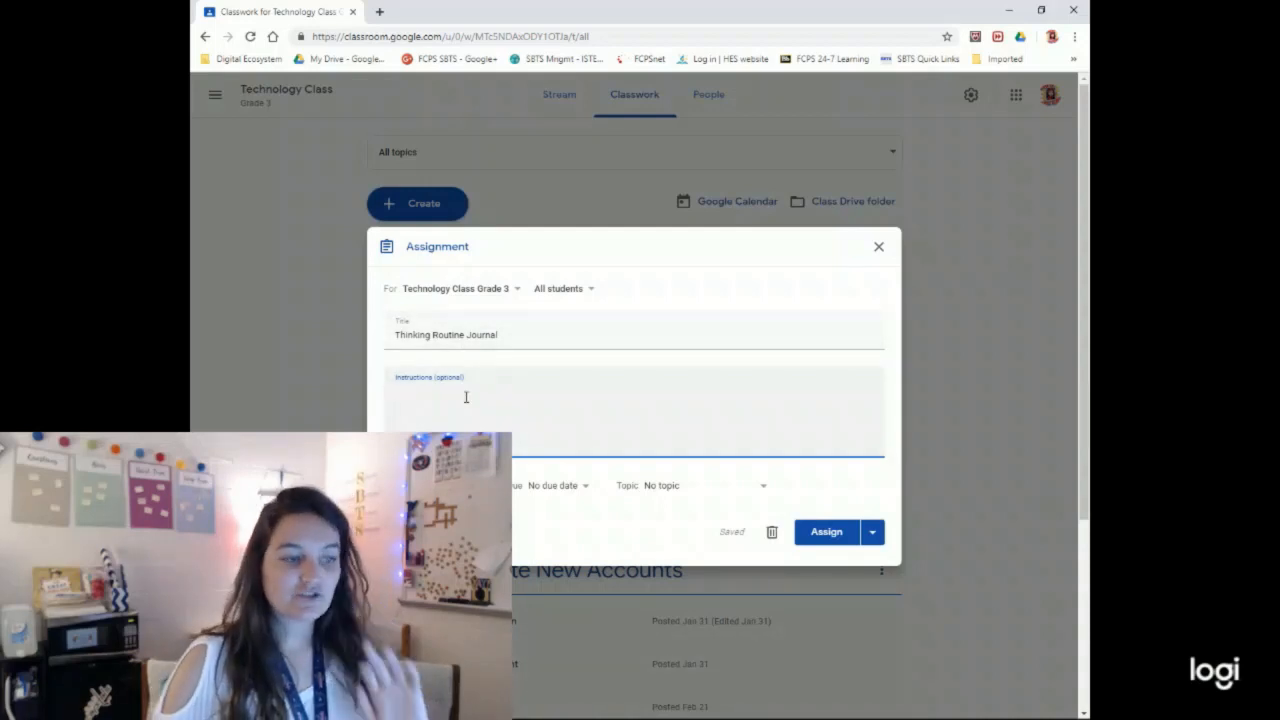
type("You will u")
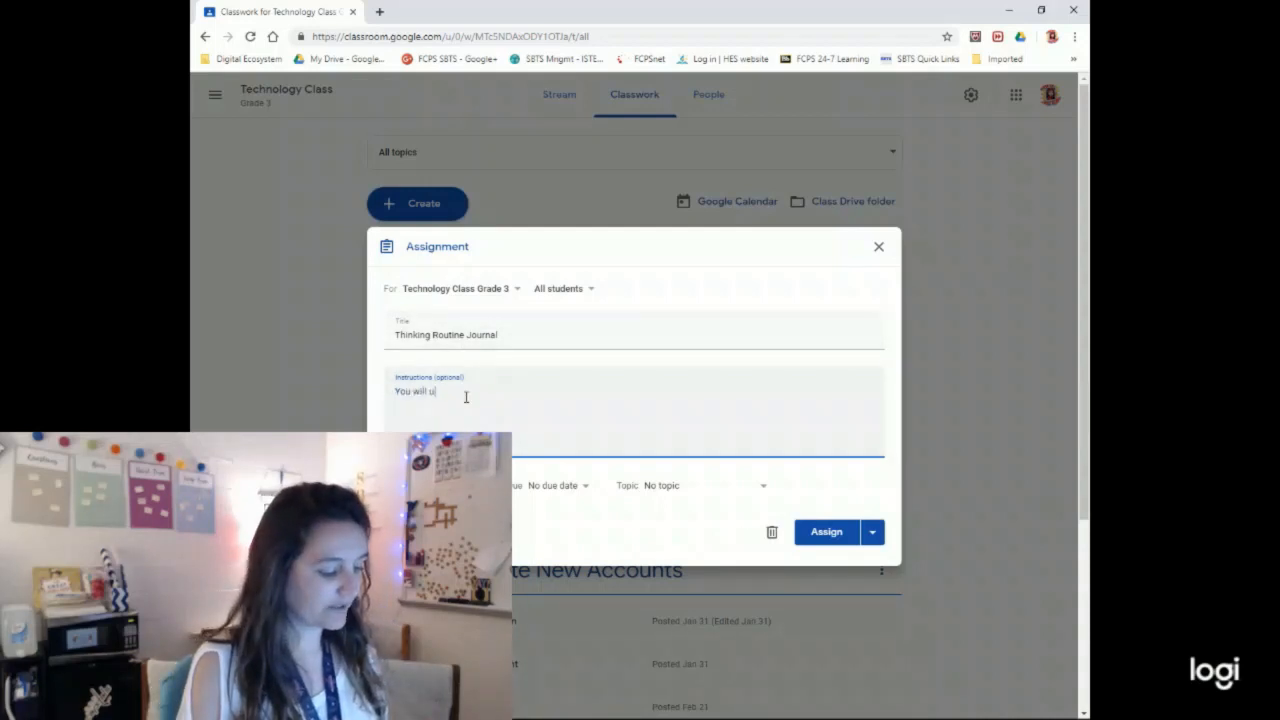
type("se this journal to share")
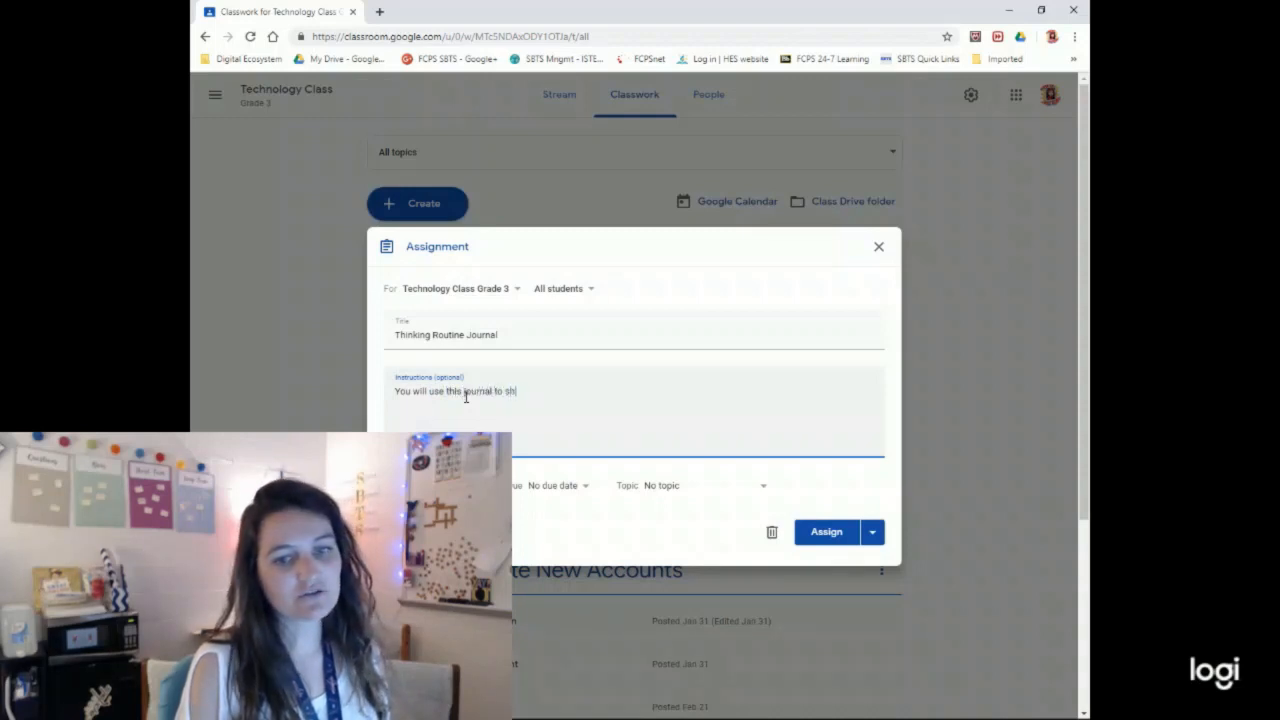
key("BackSpace")
key("BackSpace")
key("BackSpace")
key("BackSpace")
key("BackSpace")
type("m")
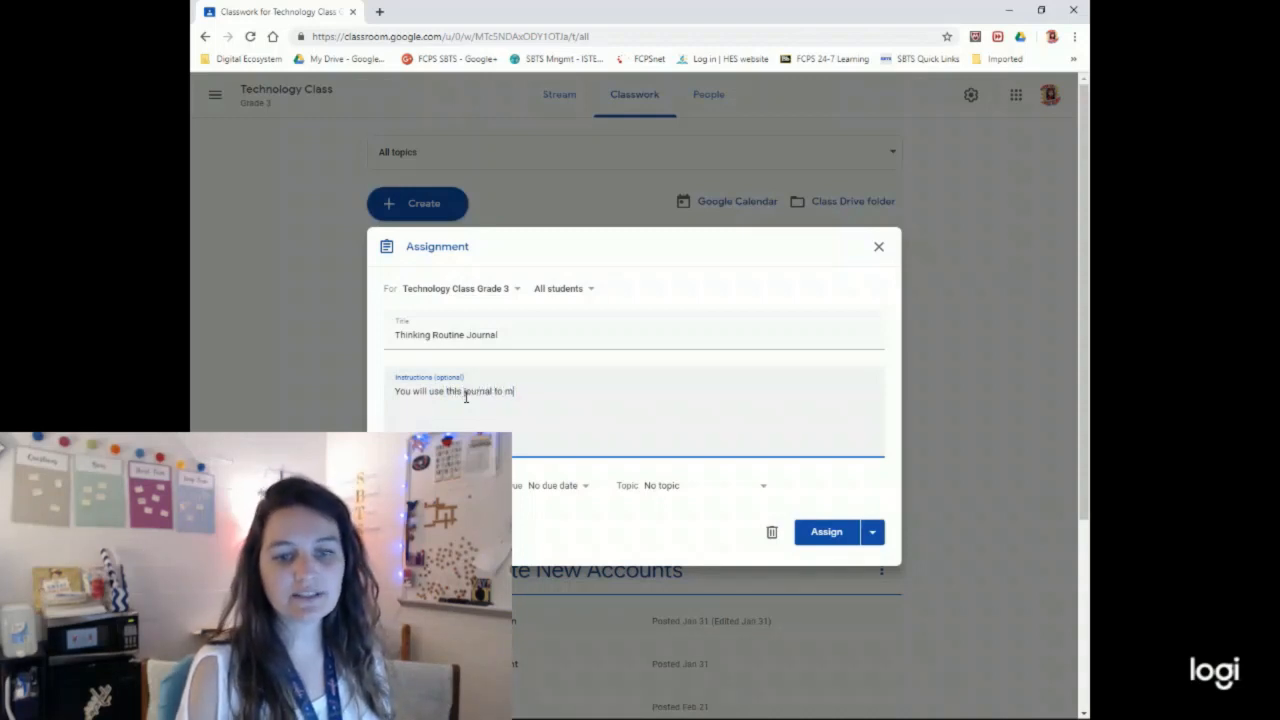
type("ake your thinking visible!")
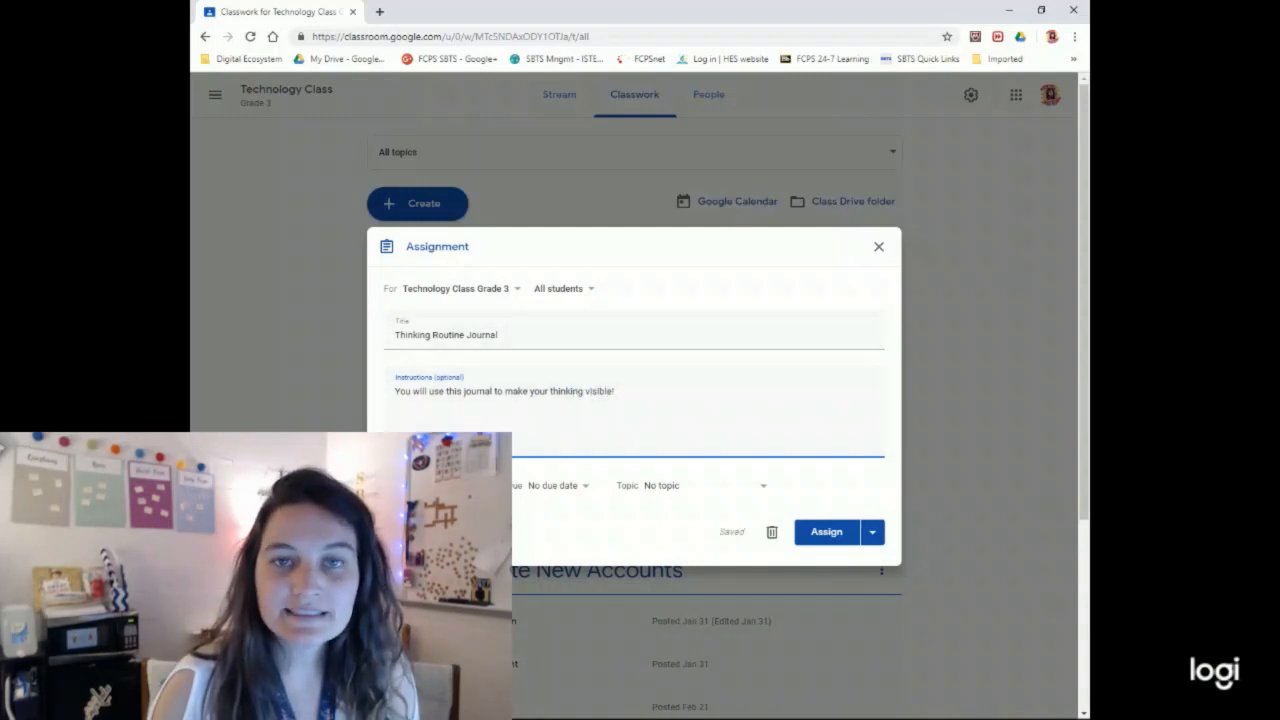
- Make the assignment Ungraded with no due date and file it under the Thinking Routines topic
left_click(427, 532)
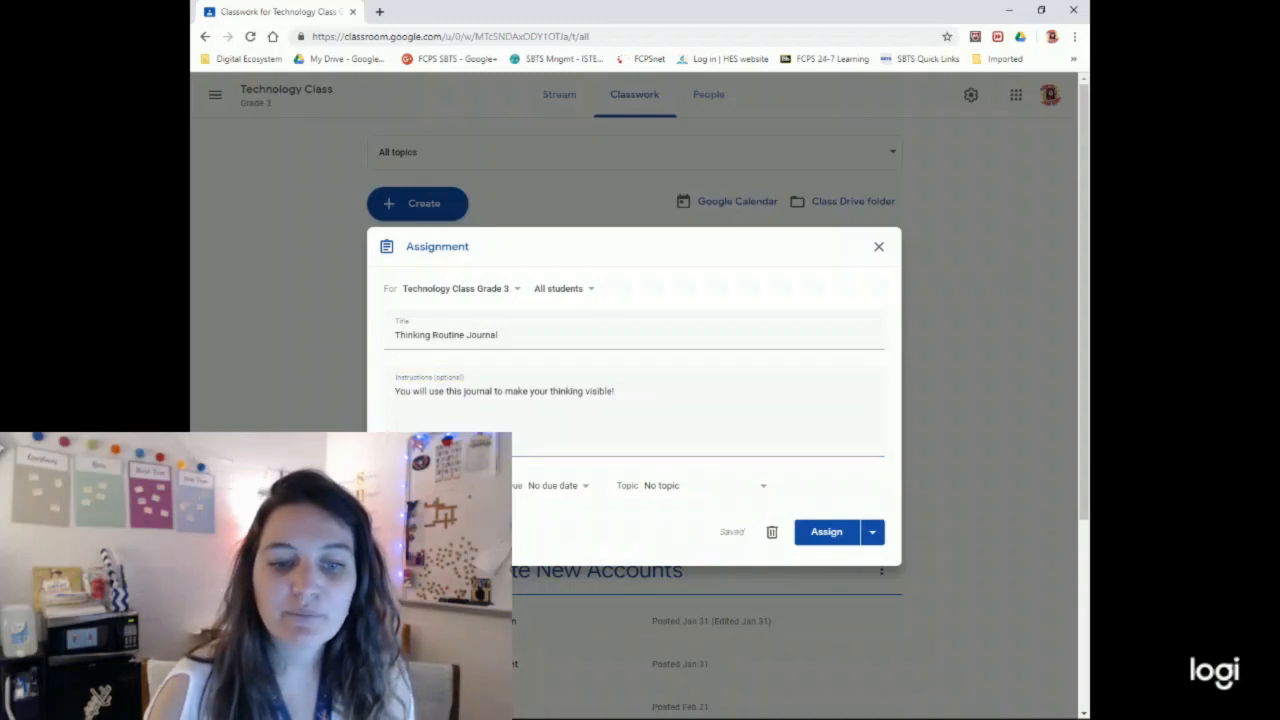
left_click(561, 495)
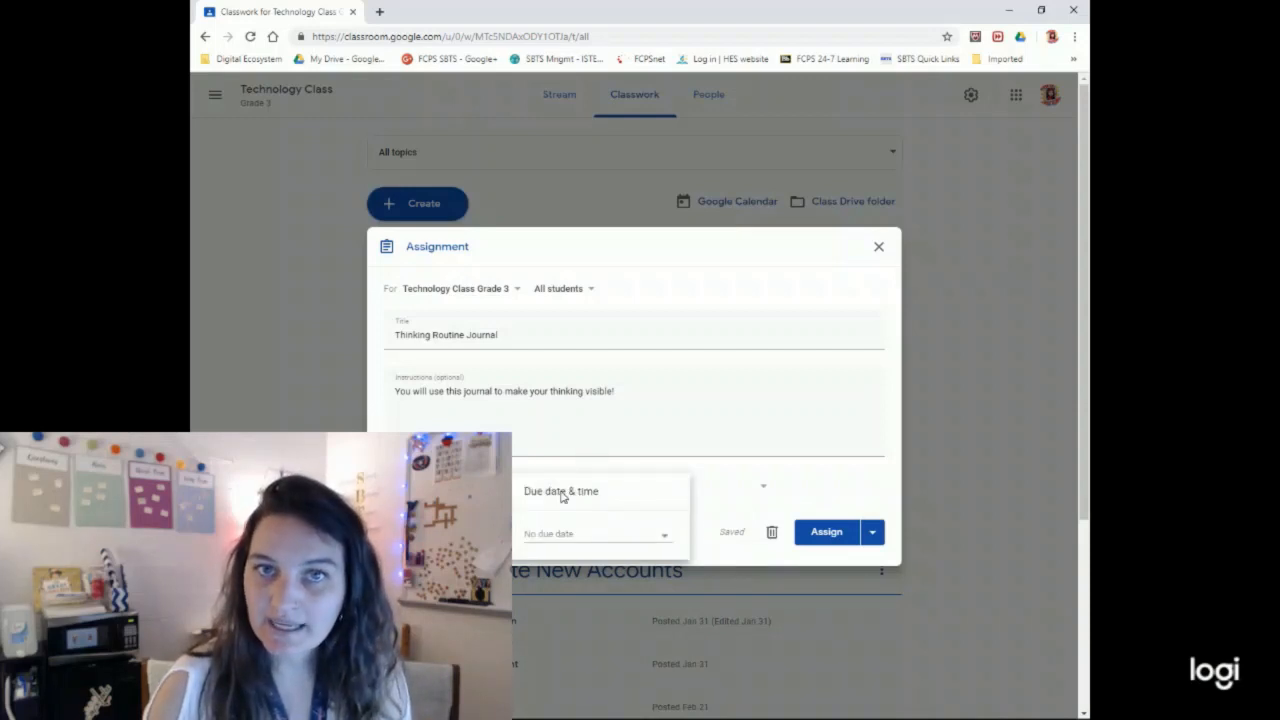
left_click(694, 440)
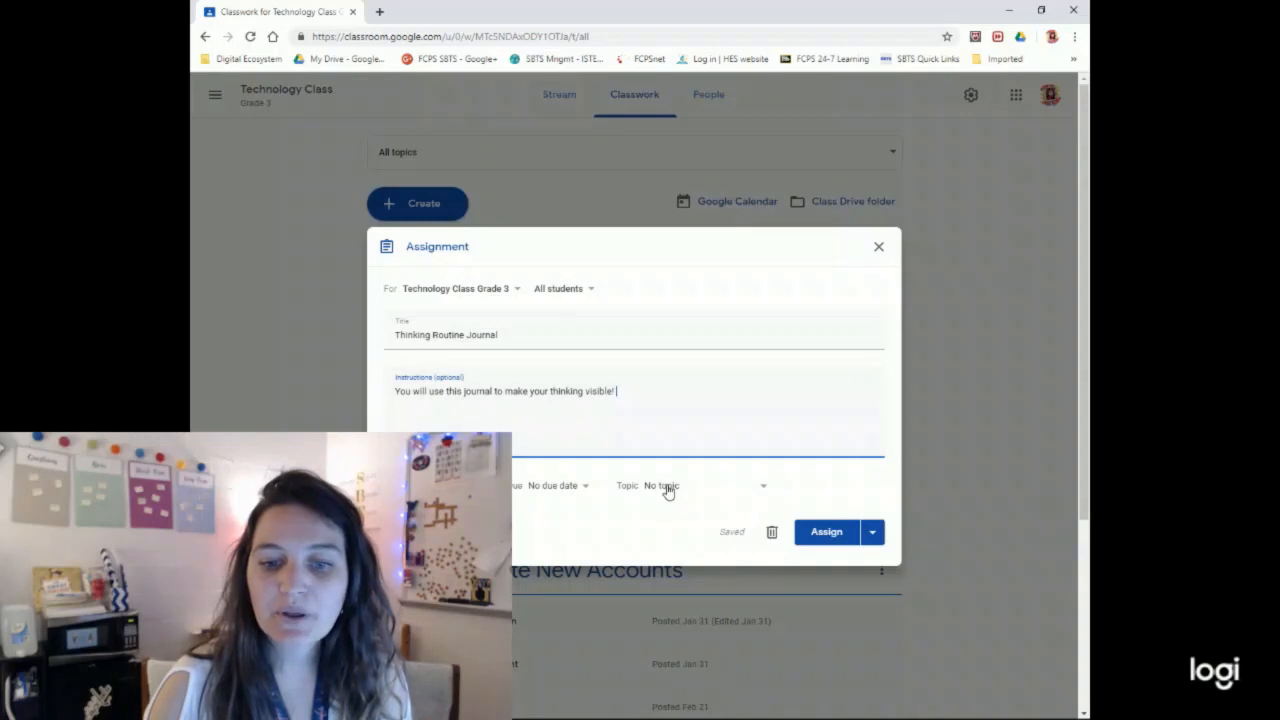
left_click(667, 489)
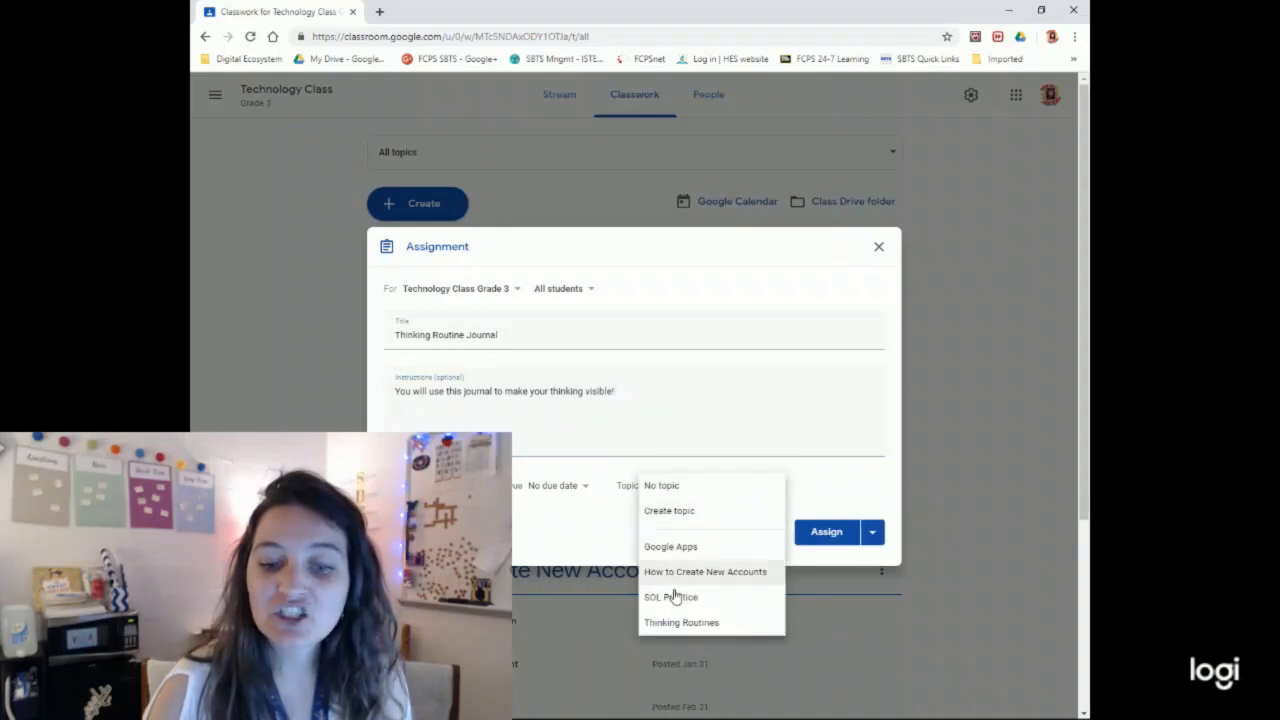
left_click(681, 623)
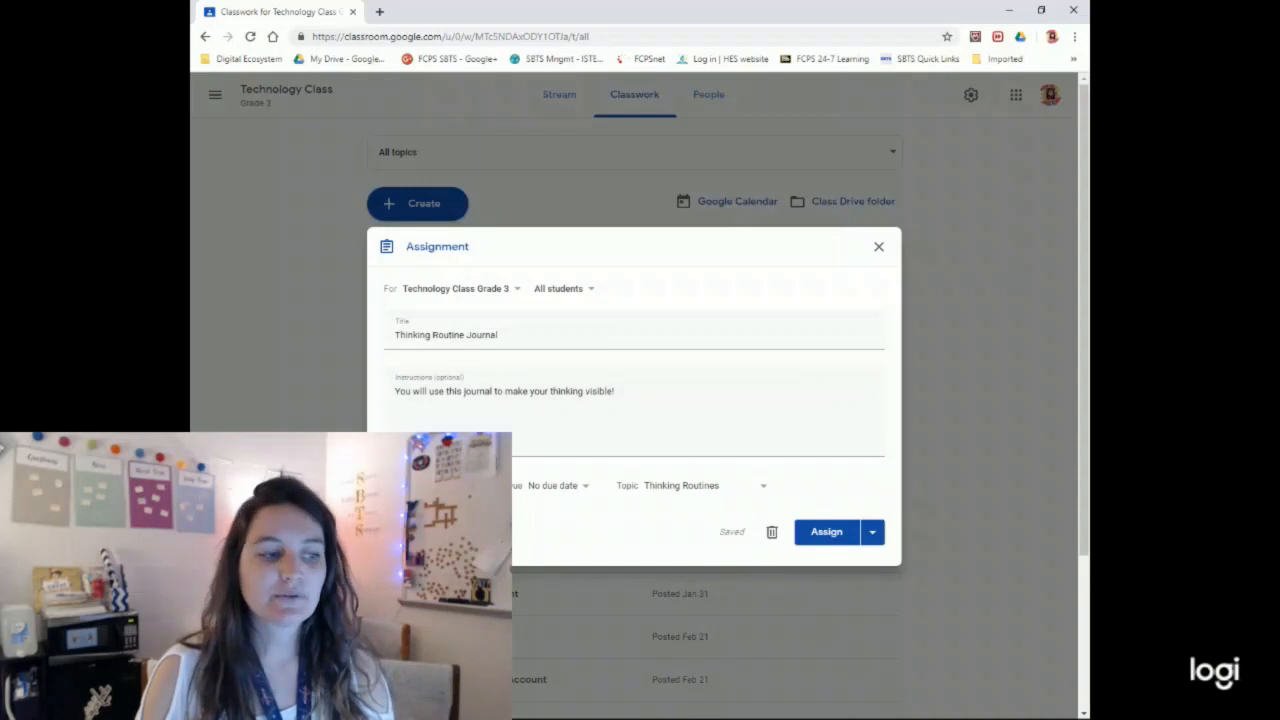
- Attach the Thinking Routines Google Slides file from Drive to the assignment
double_click(626, 251)
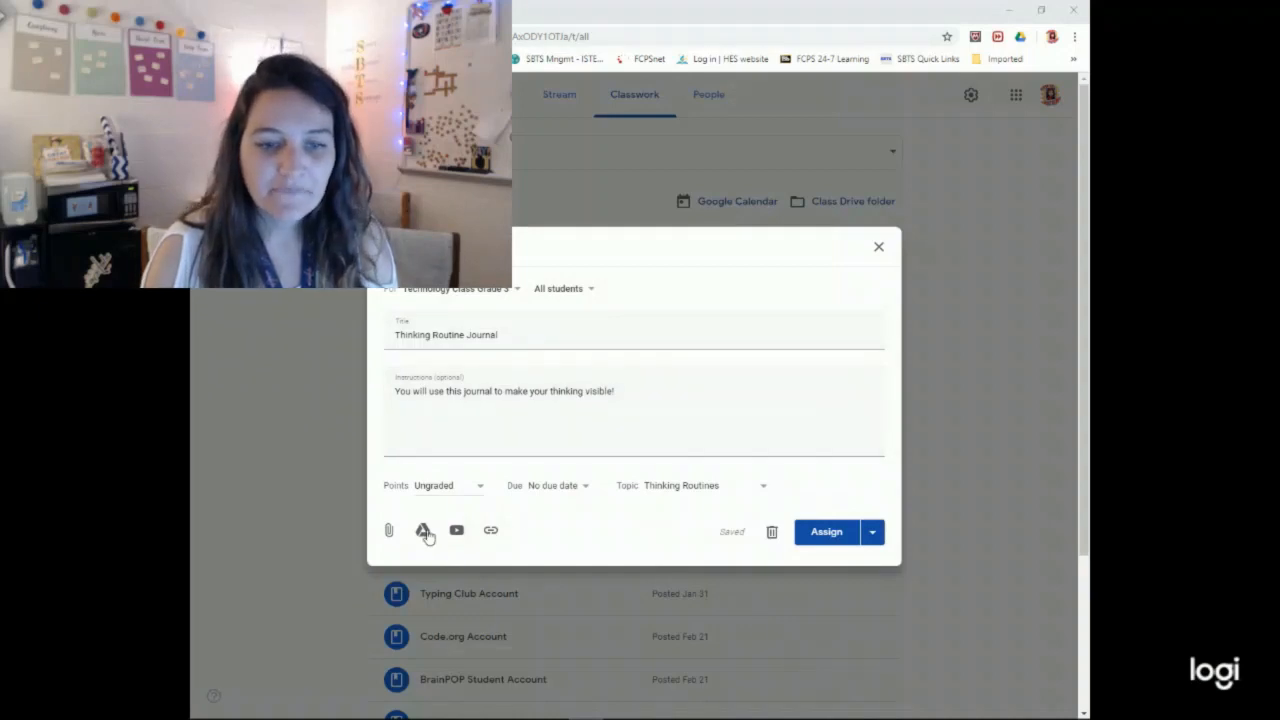
left_click(421, 532)
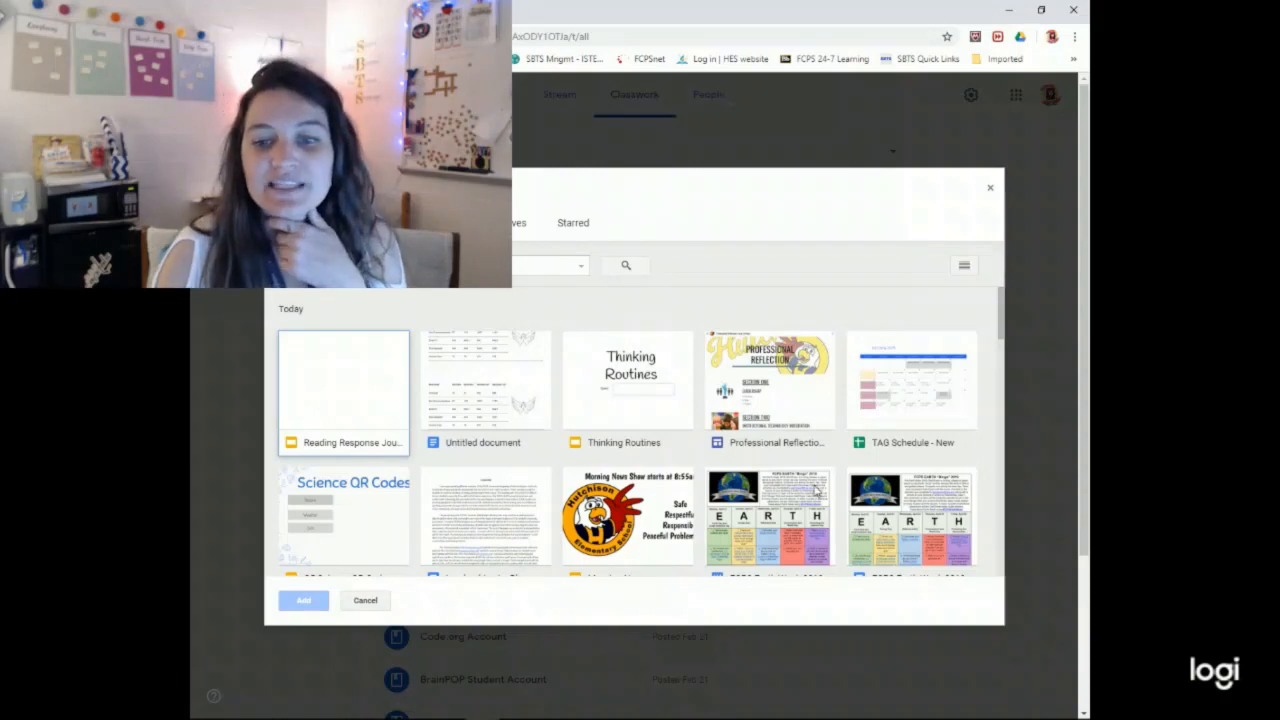
double_click(643, 385)
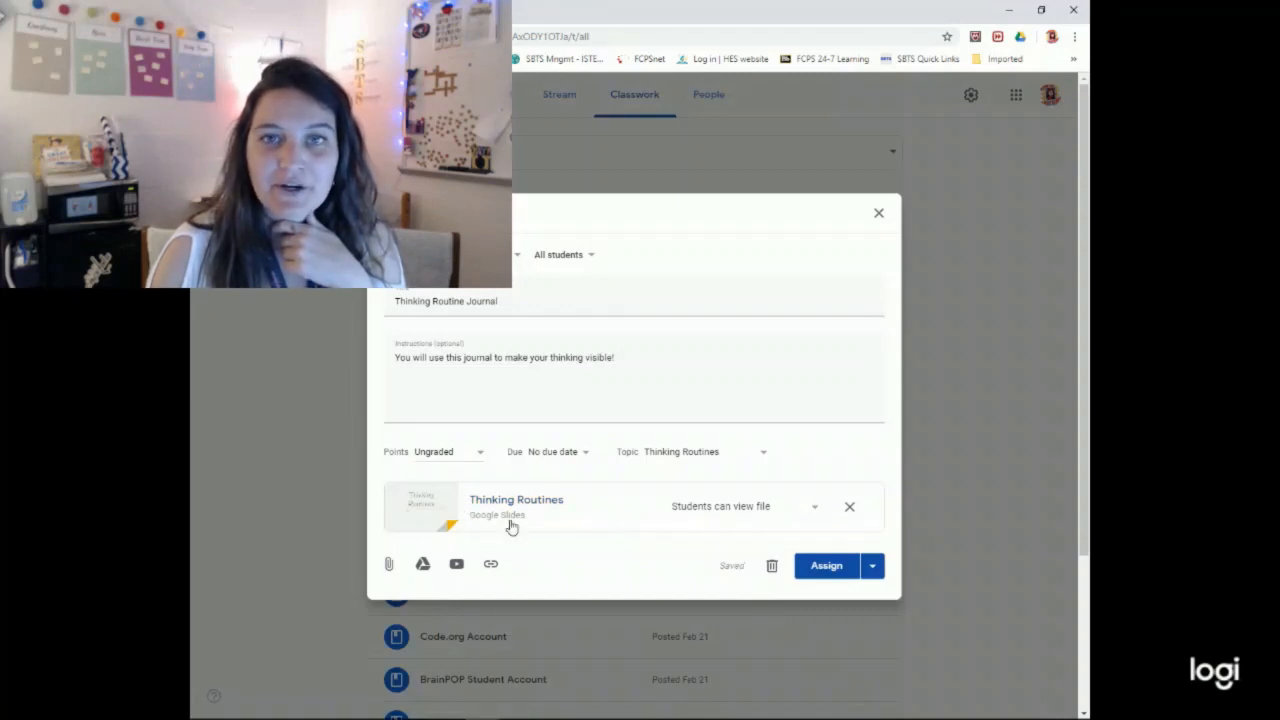
- Set the attached slides to "Make a copy for each student" and assign the journal to the class
left_click(816, 507)
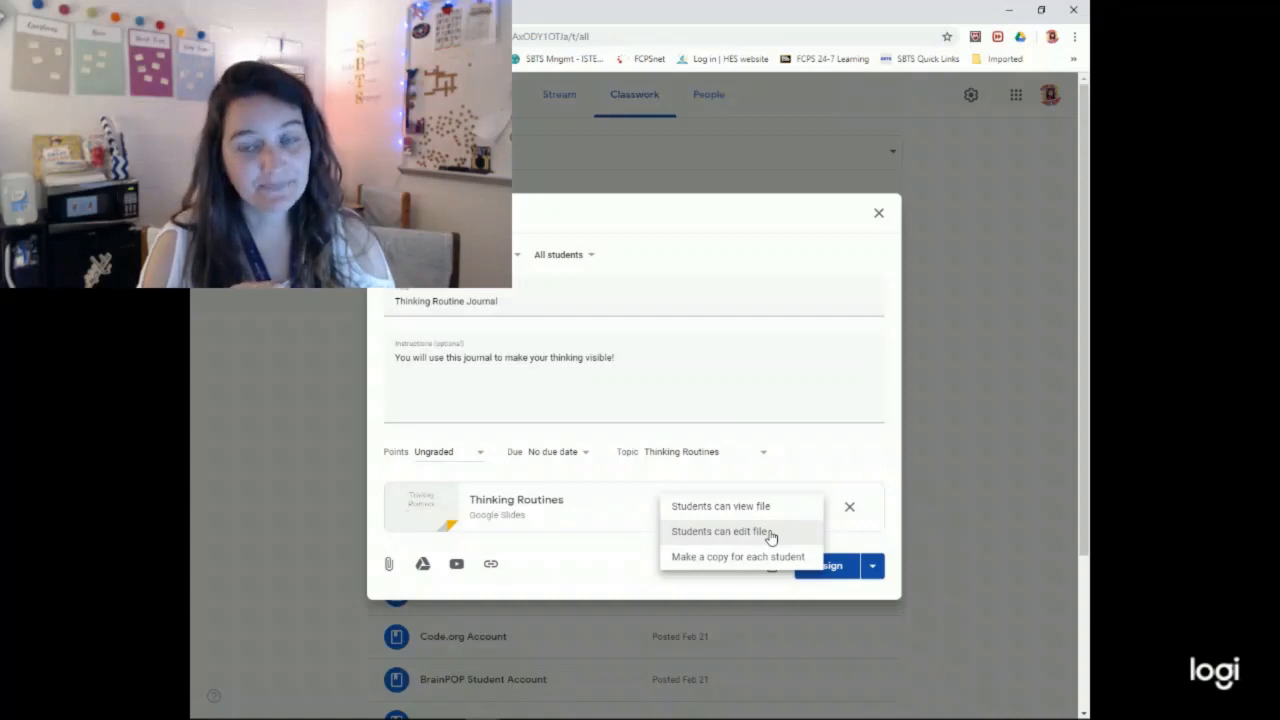
left_click(720, 564)
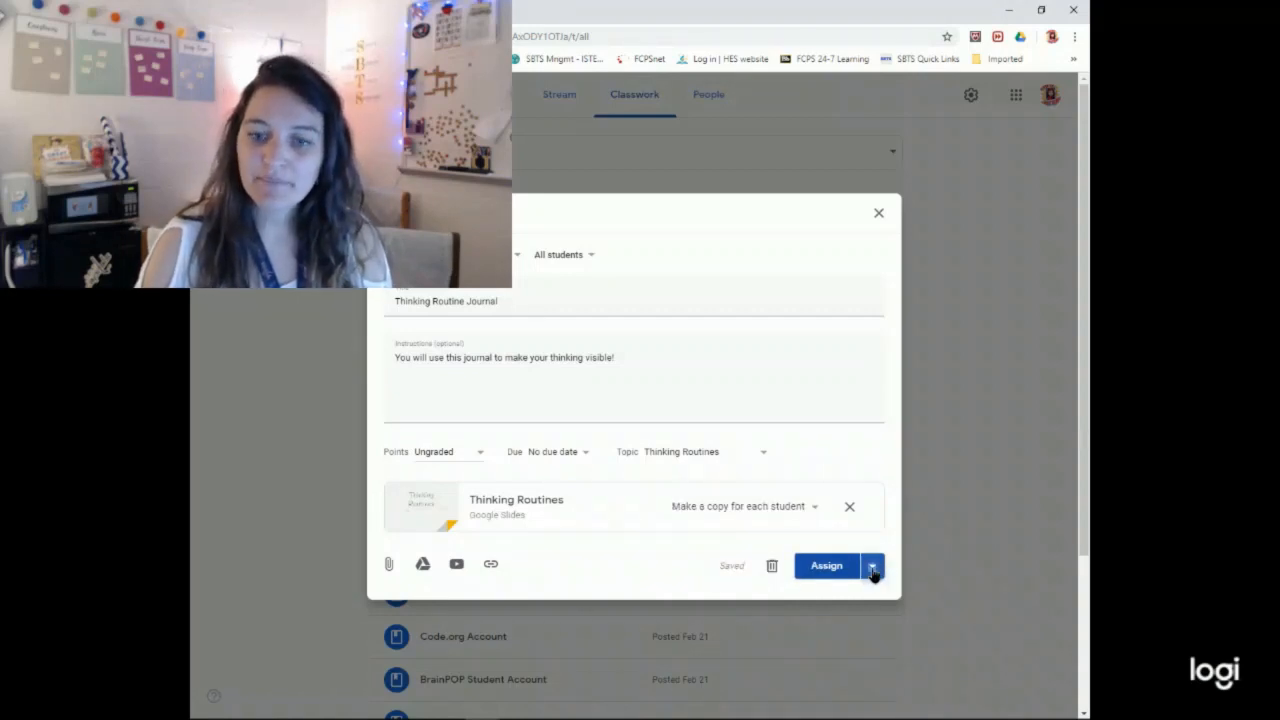
left_click(871, 568)
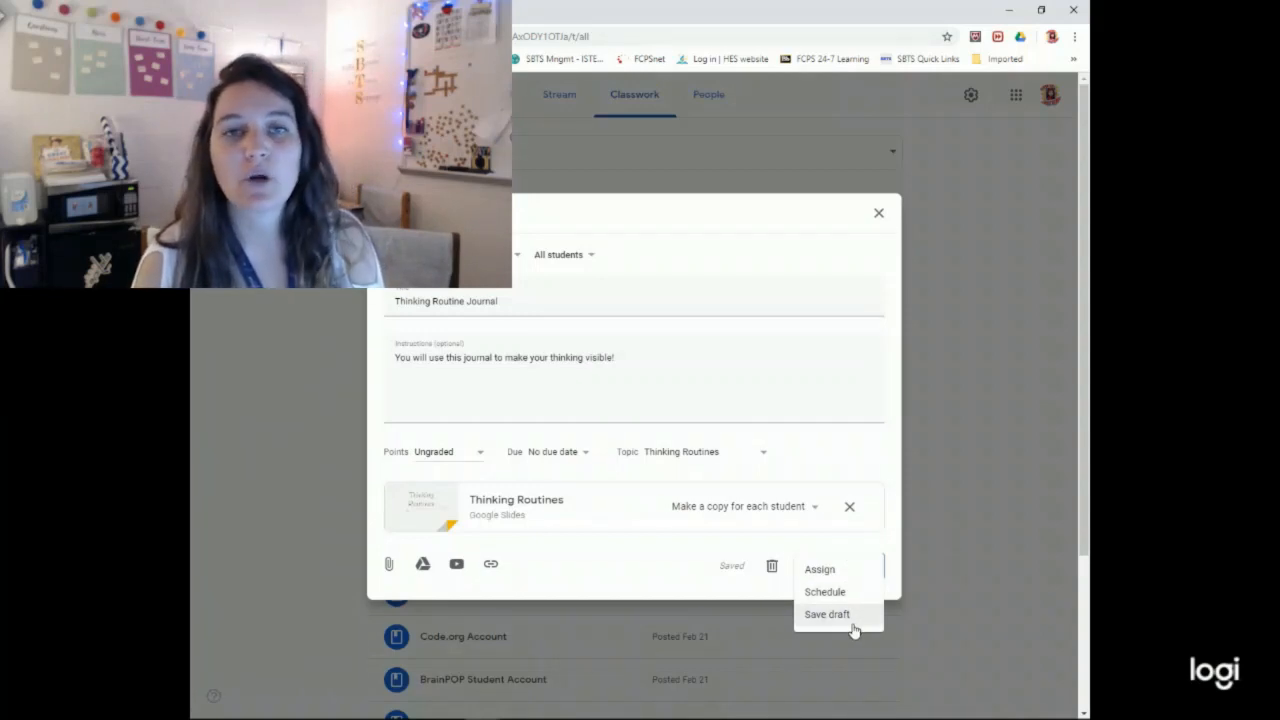
left_click(838, 568)
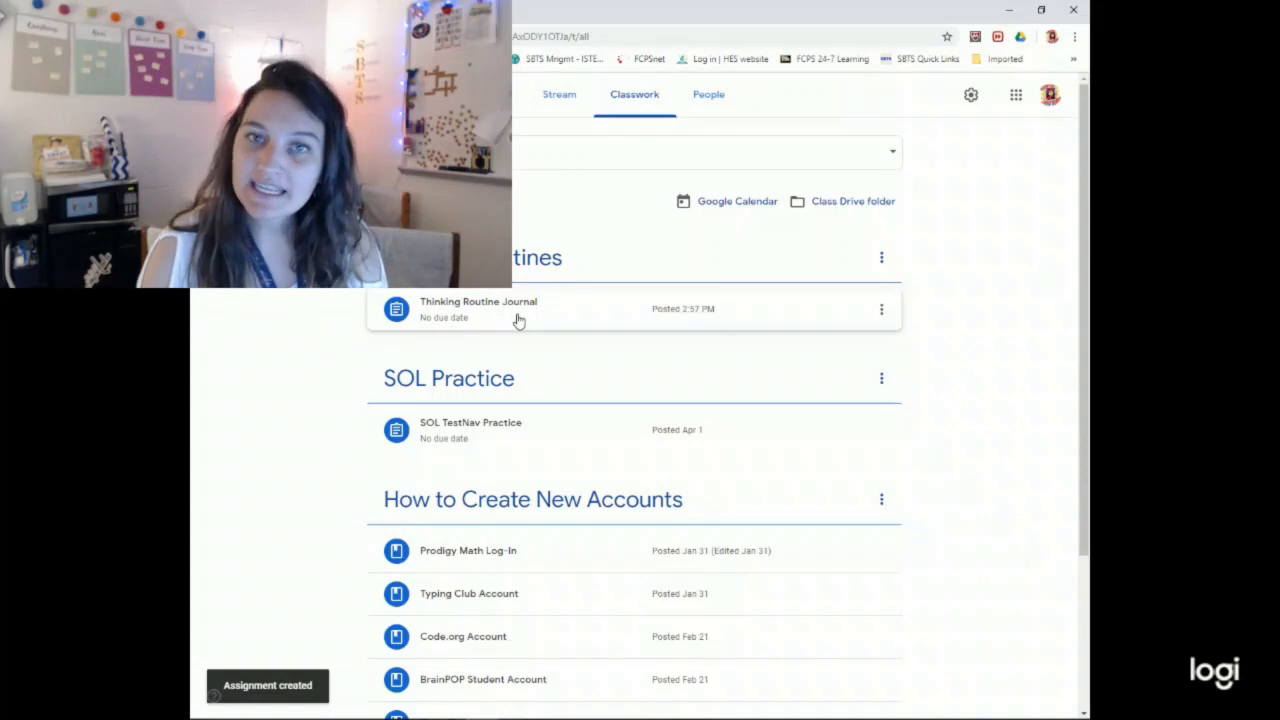
- Check how the Thinking Routine Journal appears in the Stream and in Classwork, and expand its details
left_click(559, 96)
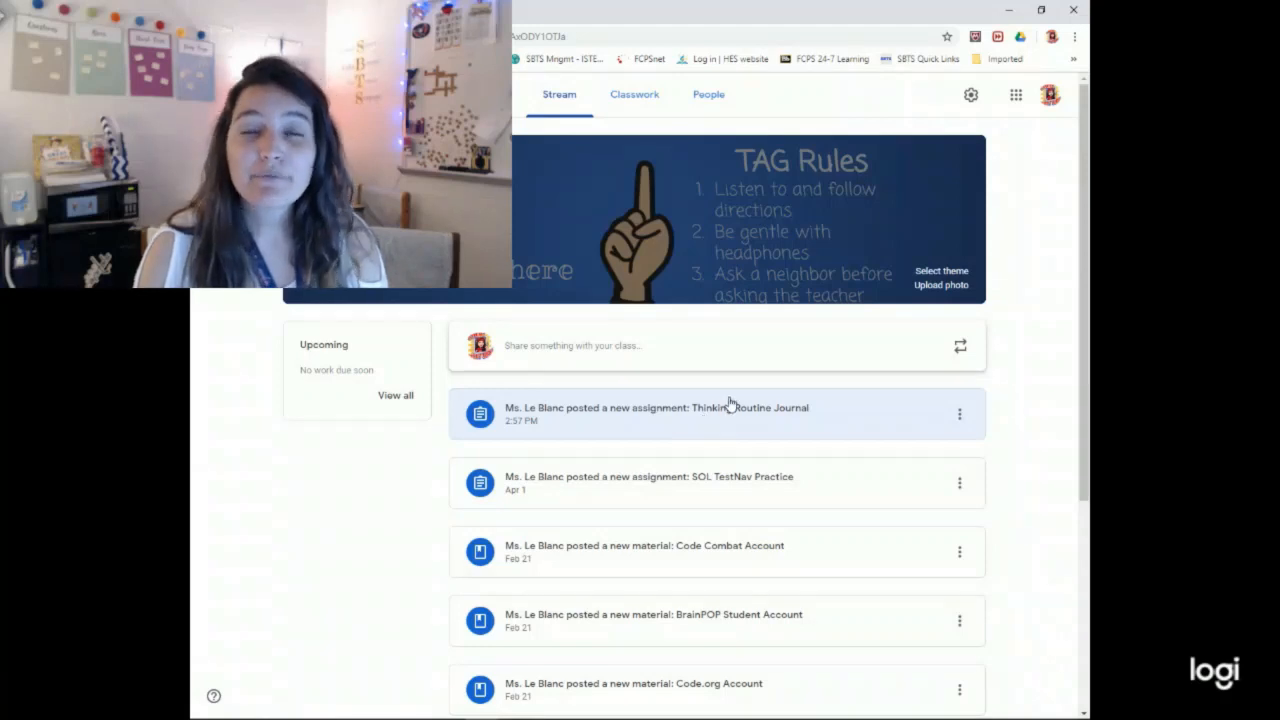
left_click(627, 103)
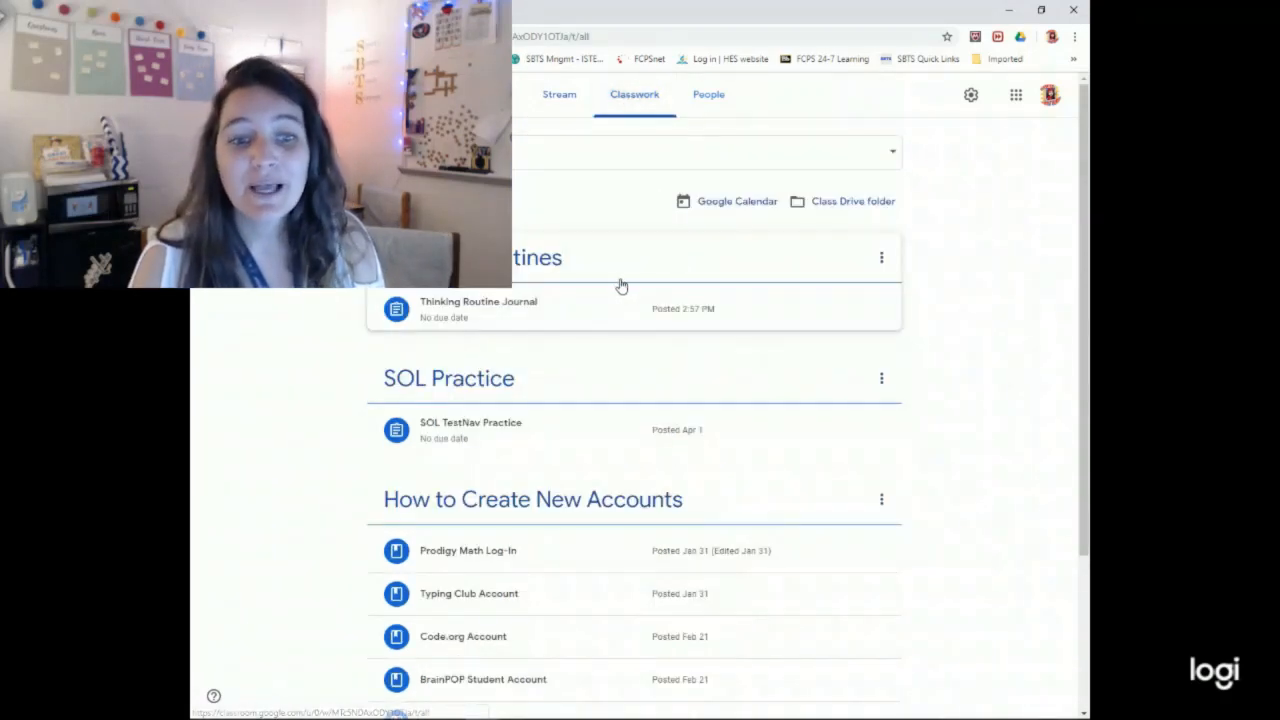
scroll(617, 283, "down", 3)
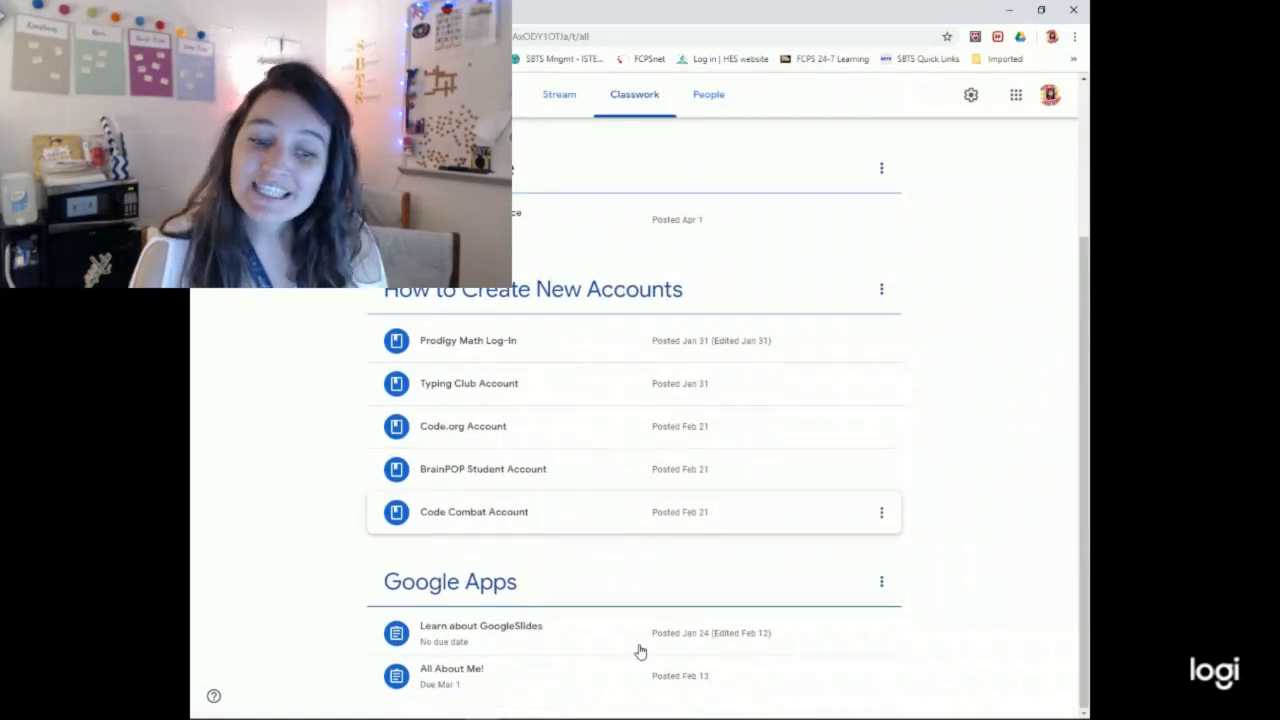
scroll(618, 500, "up", 2)
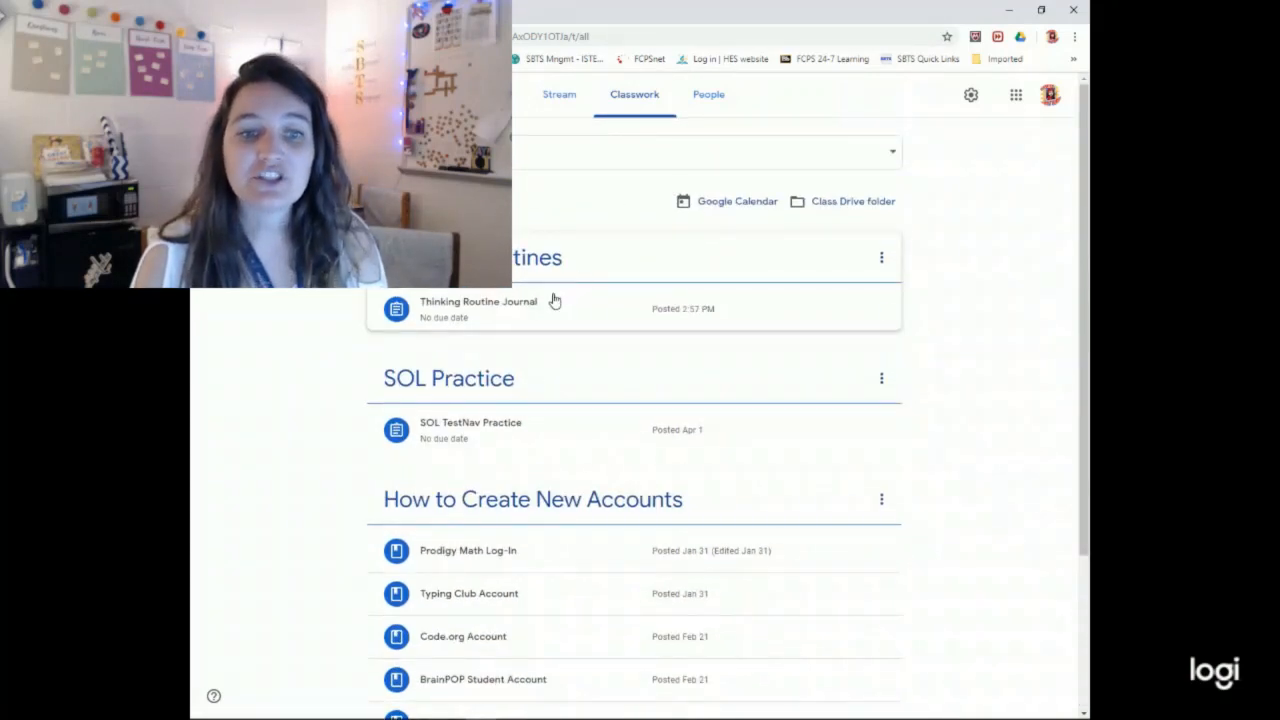
left_click(567, 104)
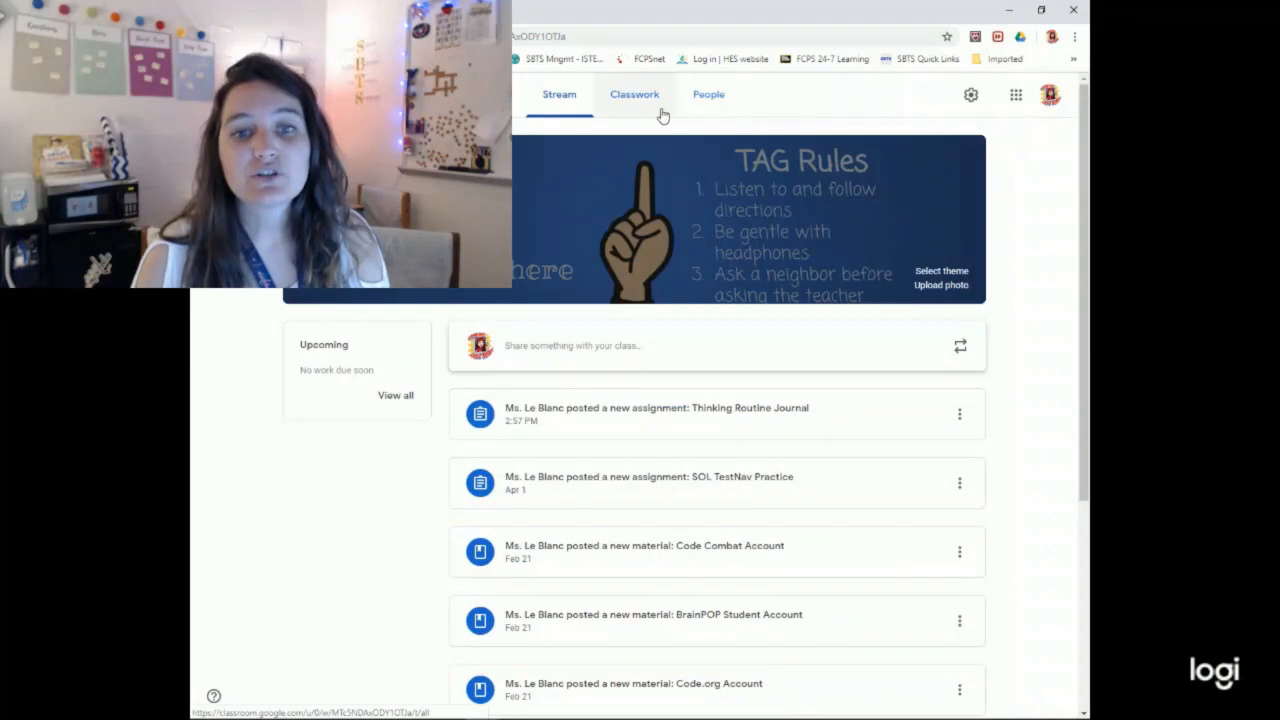
left_click(660, 112)
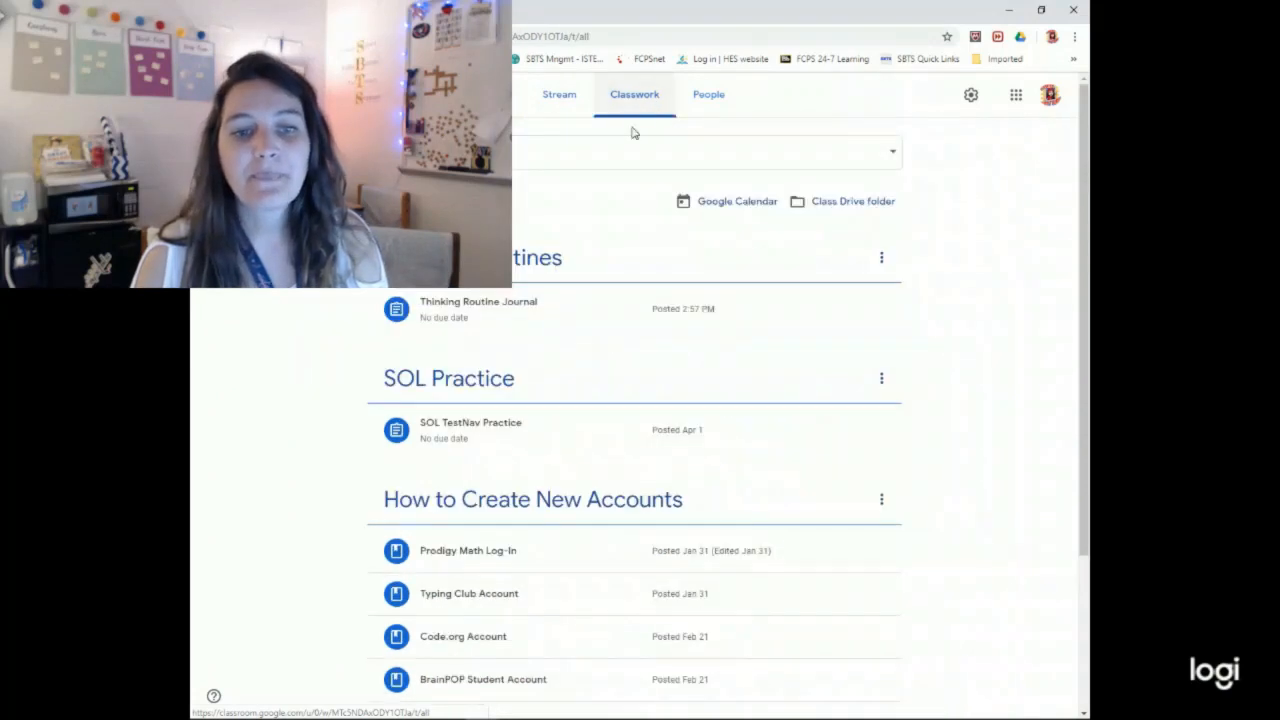
left_click(540, 314)
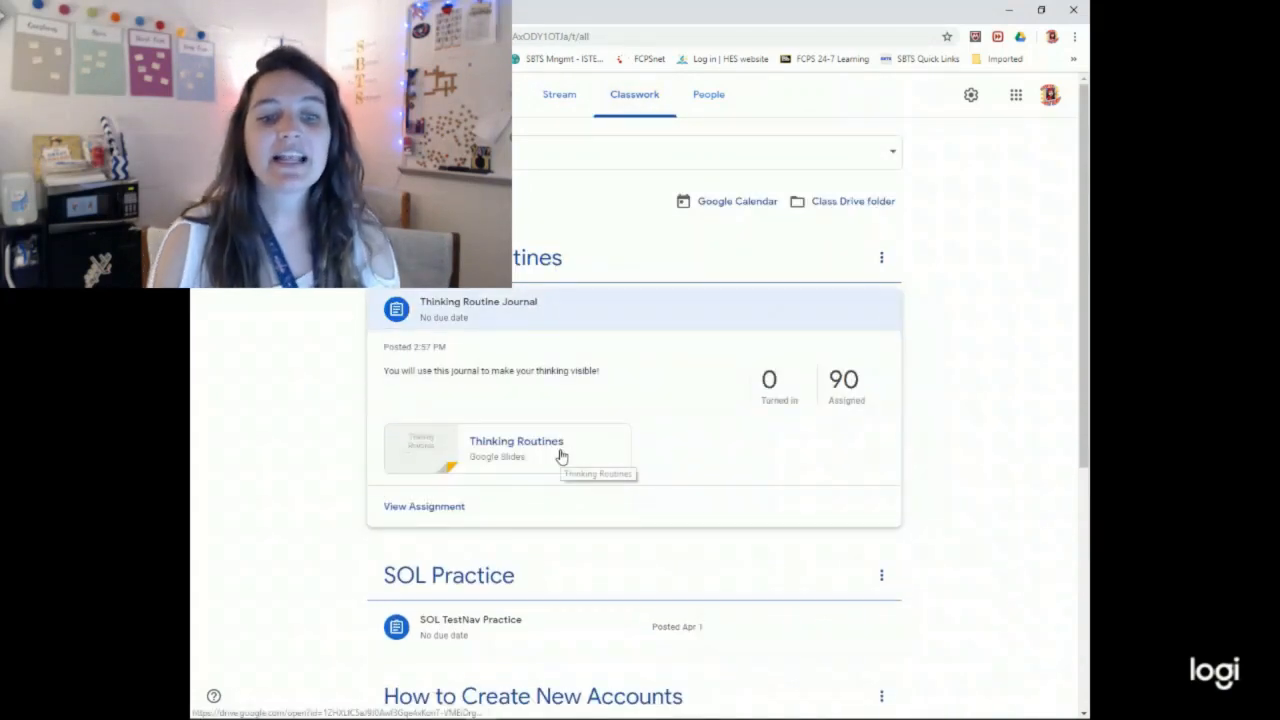